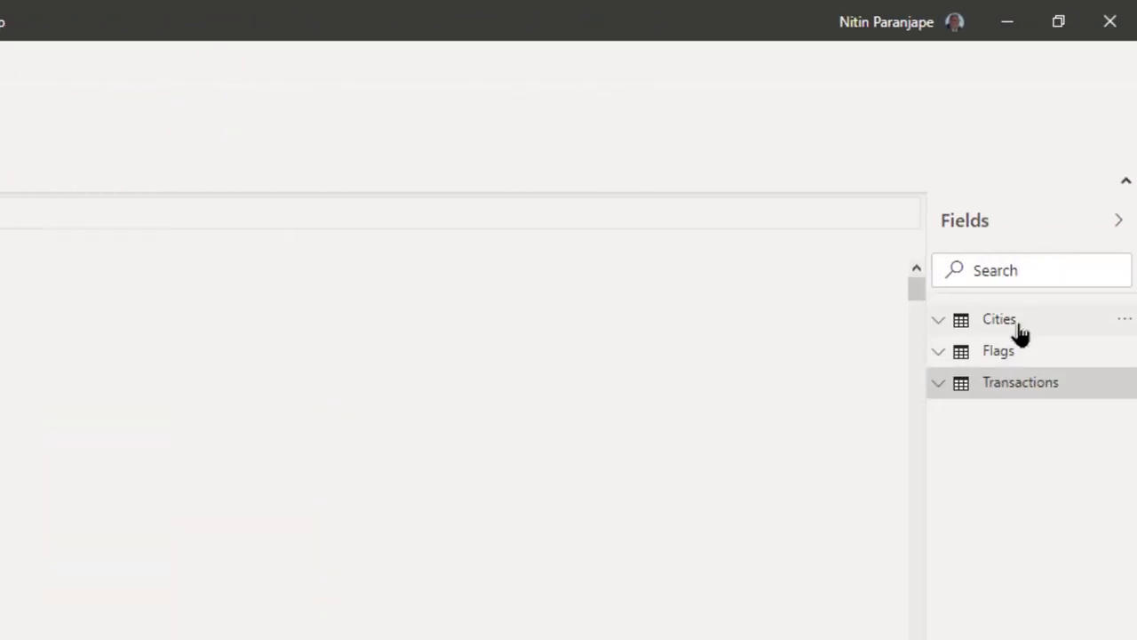
Step: Display the Flags table's seven countries and their flag image URLs in Data view
{"action": "left_click", "coordinate": [1015, 329]}
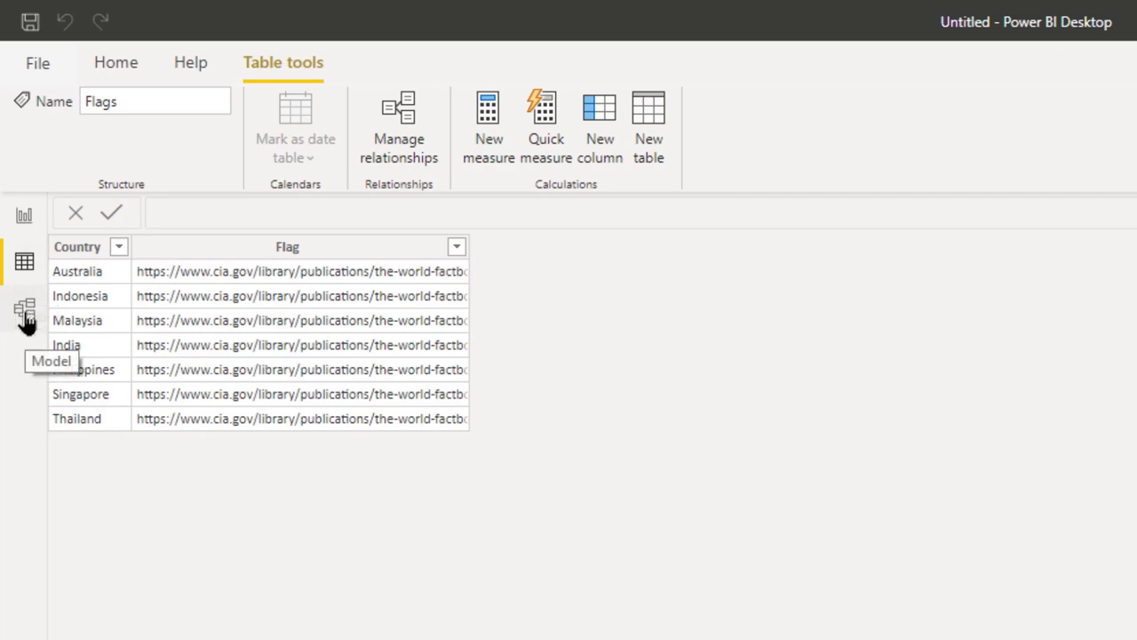
Step: Switch to Model view to see the unrelated Transactions, Cities and Flags tables
{"action": "left_click", "coordinate": [26, 316]}
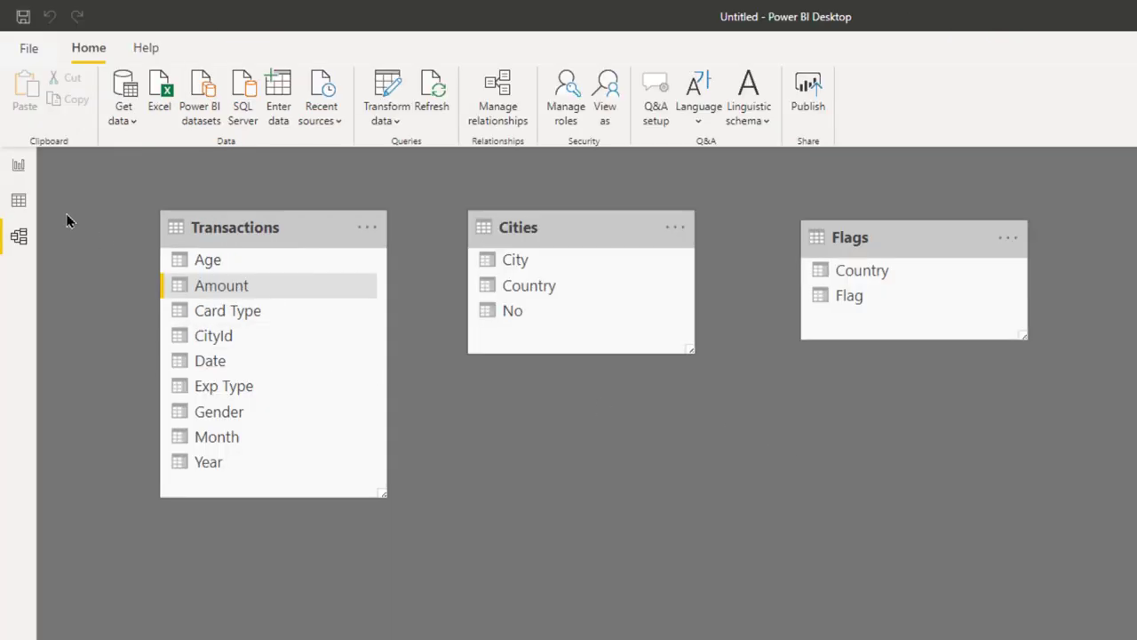
Step: Build a Country by Amount matrix showing 152177 for every country, then return to Model view
{"action": "left_click", "coordinate": [18, 170]}
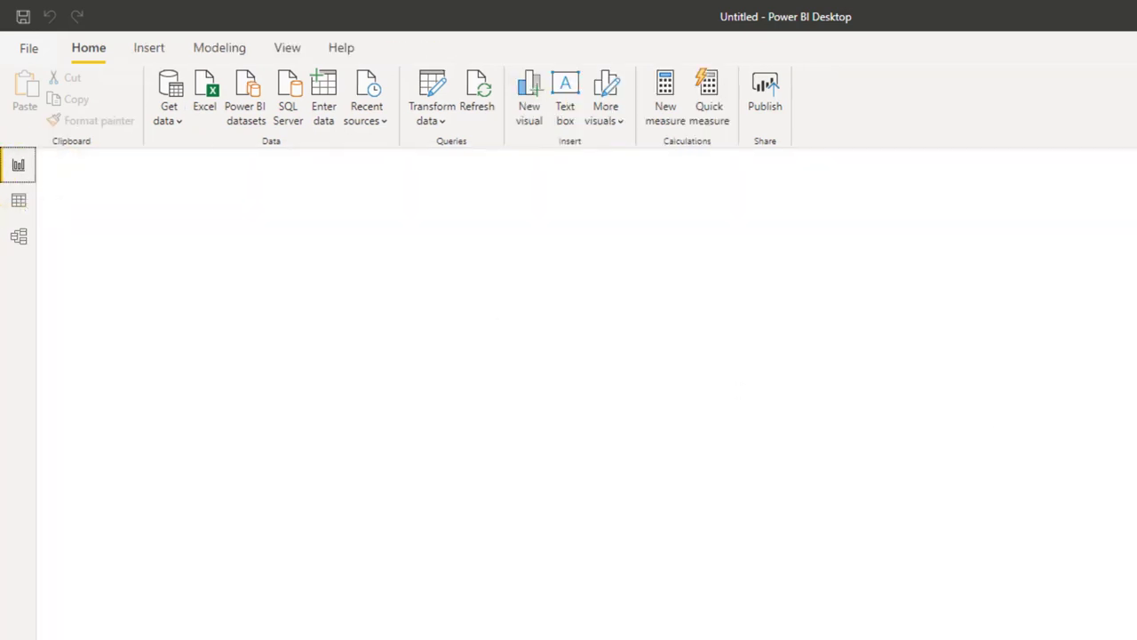
{"action": "left_click", "coordinate": [986, 245]}
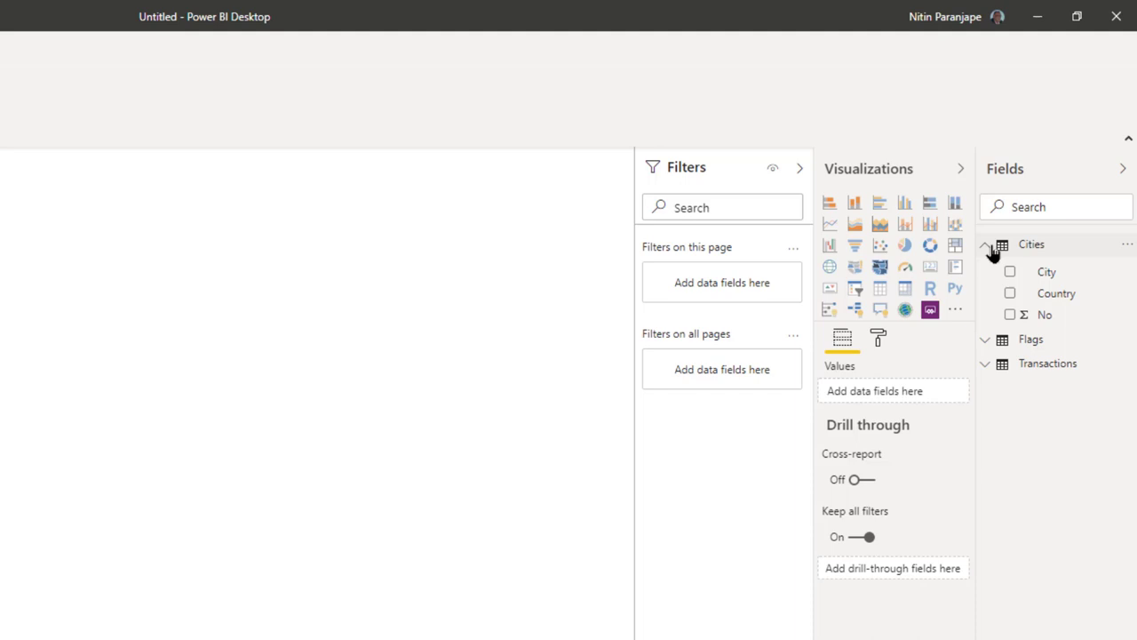
{"action": "left_click", "coordinate": [993, 365]}
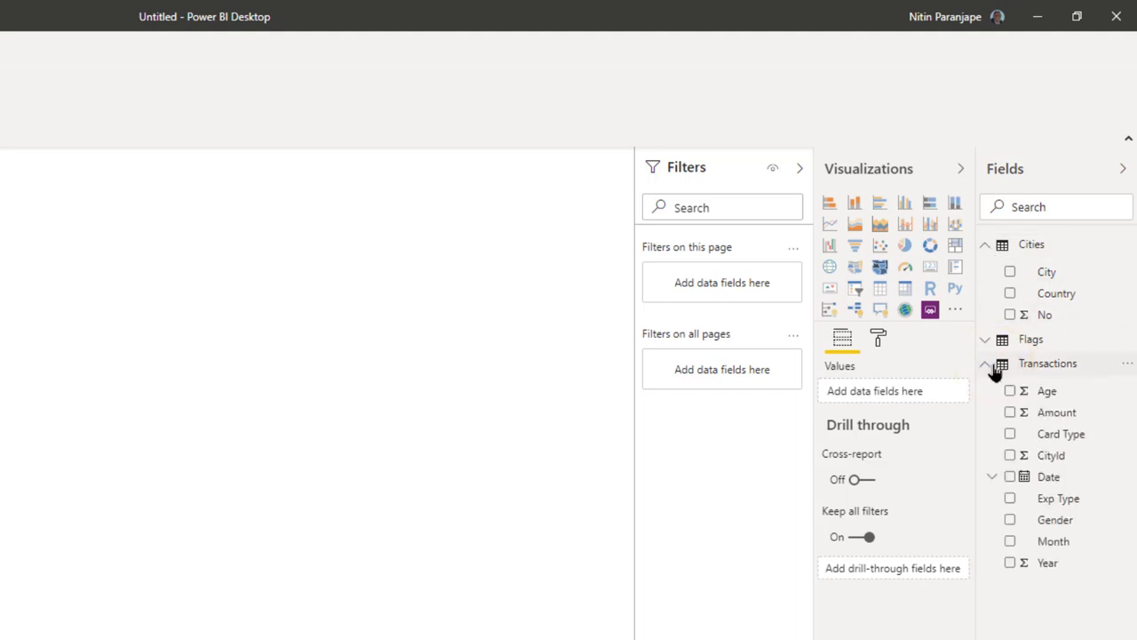
{"action": "left_click_drag", "start_coordinate": [1058, 300], "coordinate": [383, 244]}
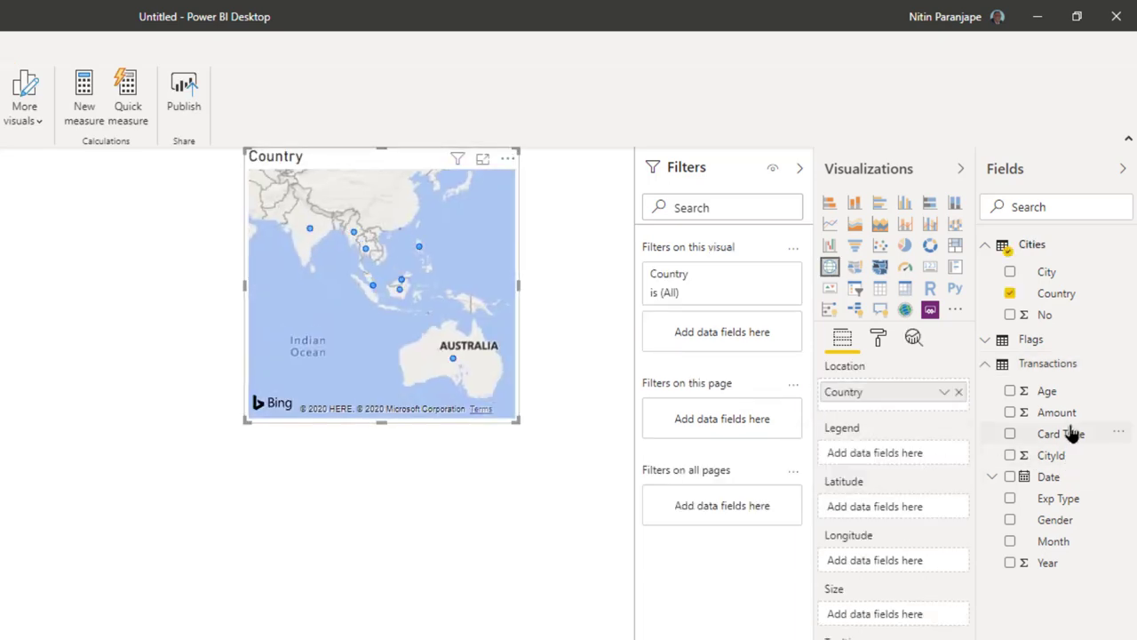
{"action": "left_click_drag", "start_coordinate": [1063, 414], "coordinate": [458, 330]}
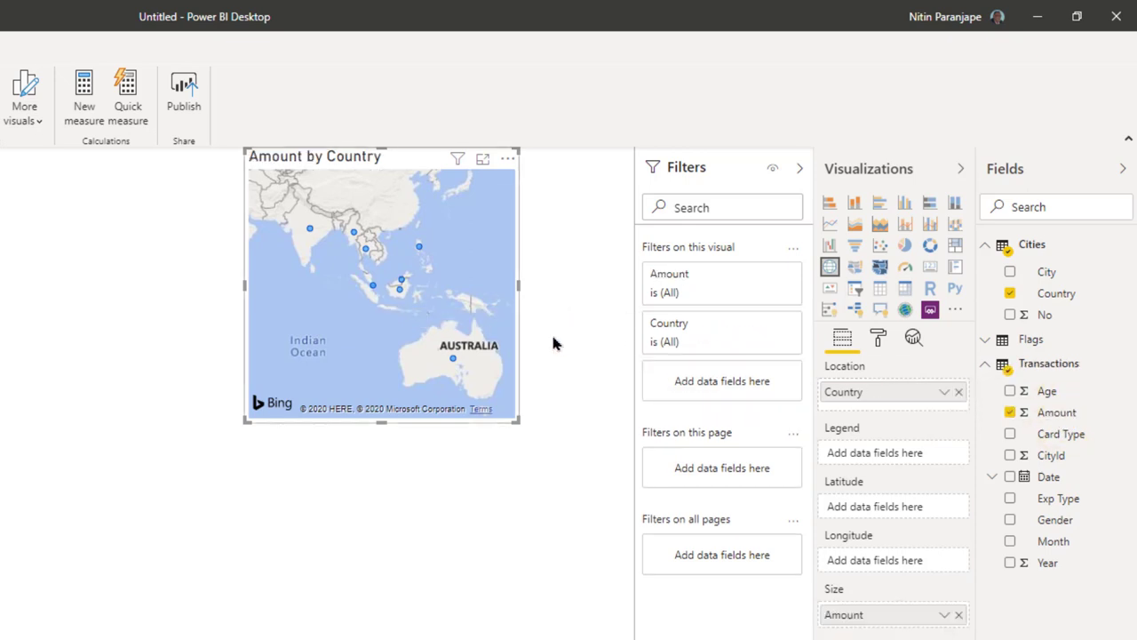
{"action": "left_click", "coordinate": [906, 297]}
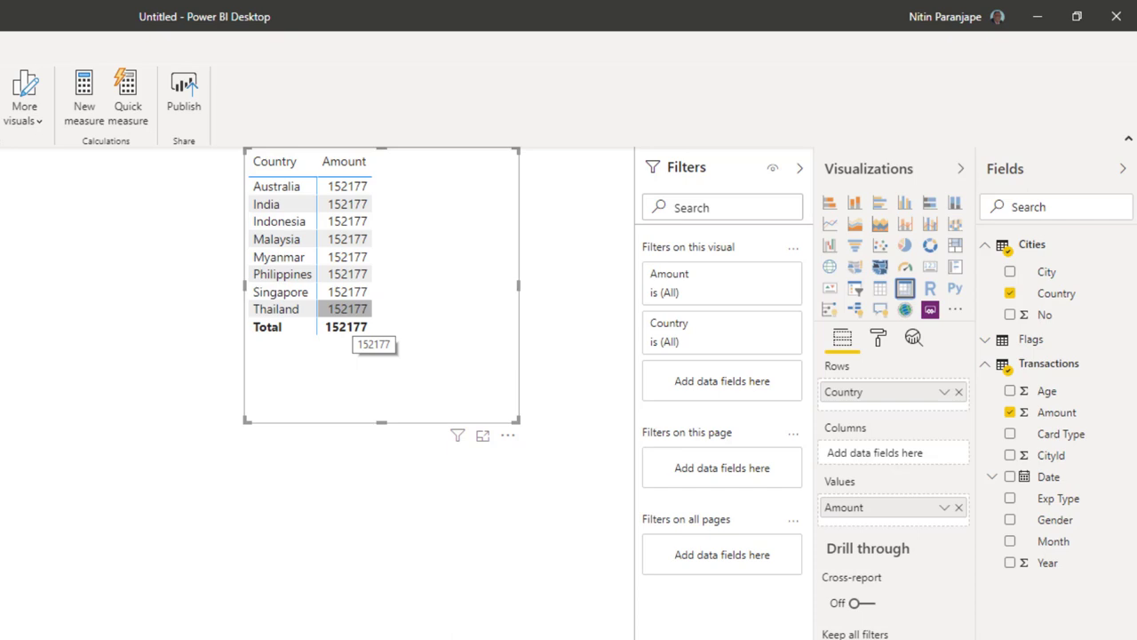
{"action": "left_click", "coordinate": [18, 235]}
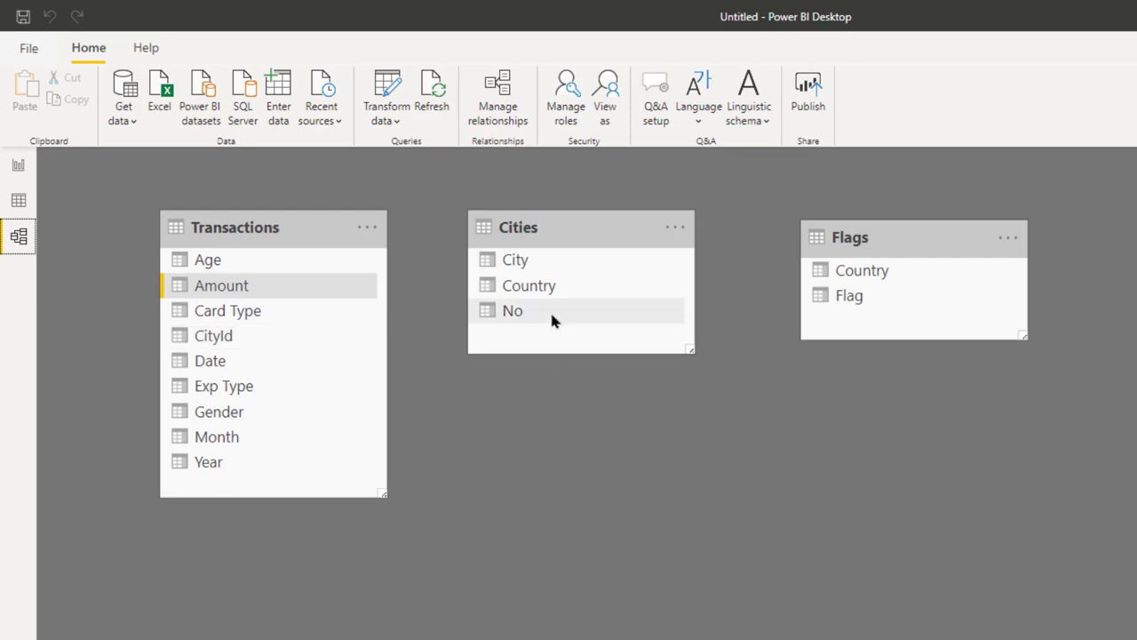
Step: Relate Transactions CityId to Cities No, and Cities Country to Flags Country
{"action": "left_click_drag", "start_coordinate": [221, 334], "coordinate": [533, 322]}
{"action": "left_click", "coordinate": [19, 171]}
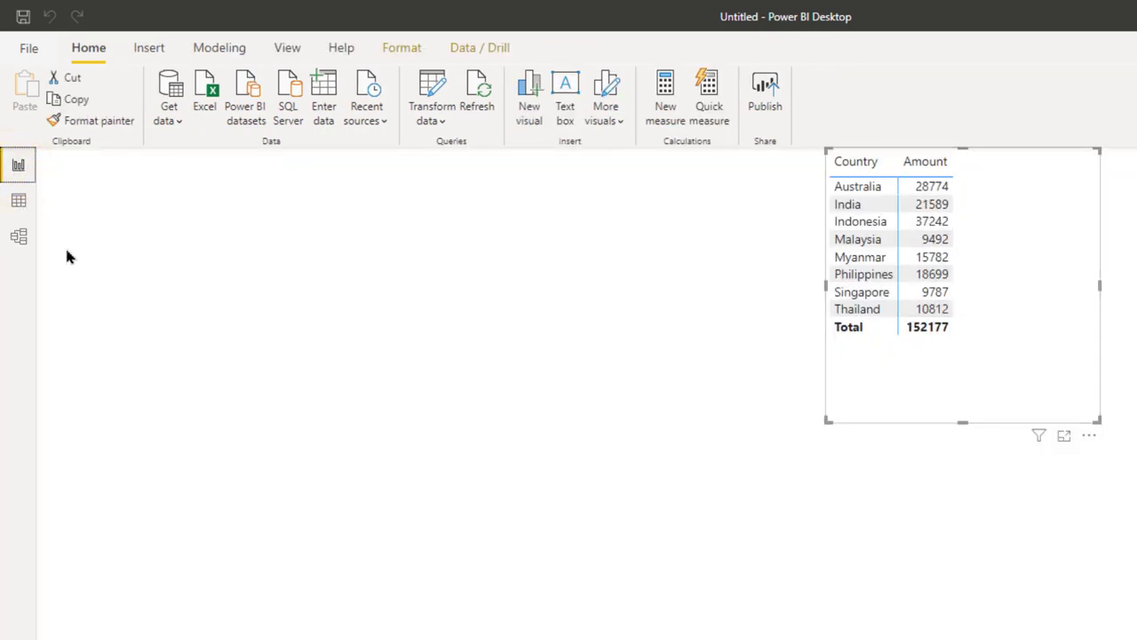
{"action": "left_click", "coordinate": [19, 238]}
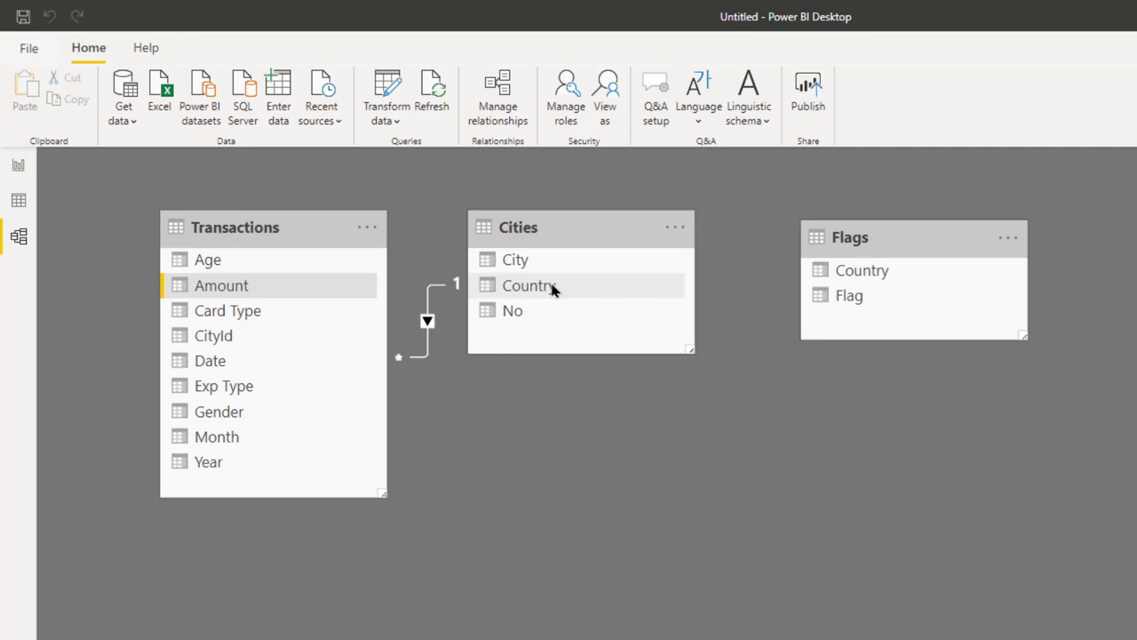
{"action": "left_click_drag", "start_coordinate": [551, 289], "coordinate": [849, 280]}
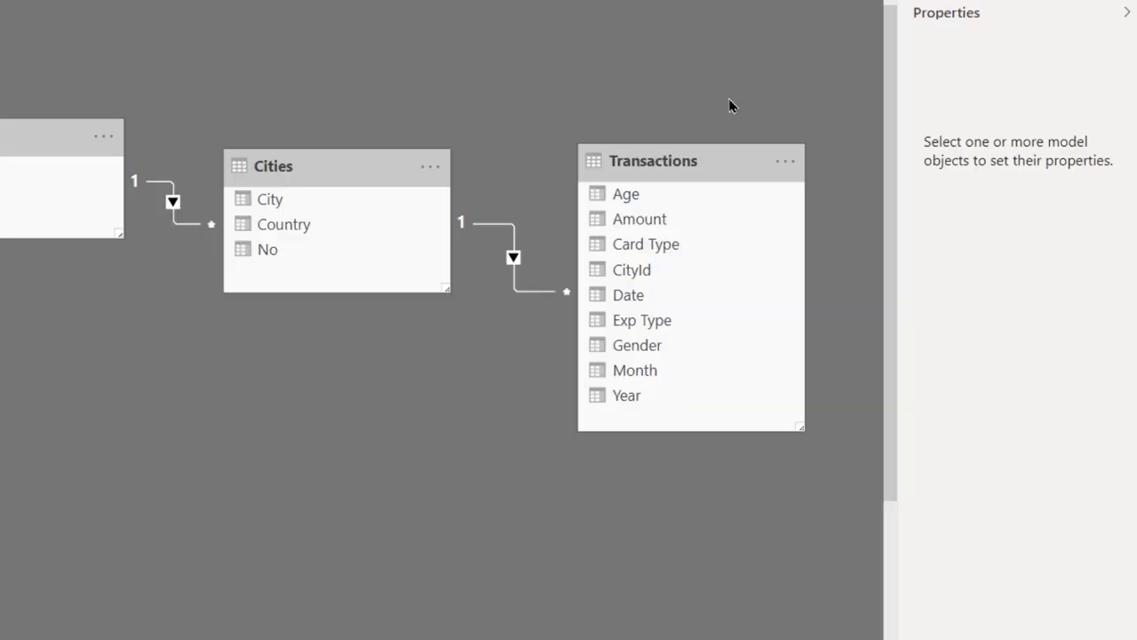
Step: Review the Transactions table's and Amount field's properties, including synonyms, in Model view
{"action": "left_click", "coordinate": [687, 158]}
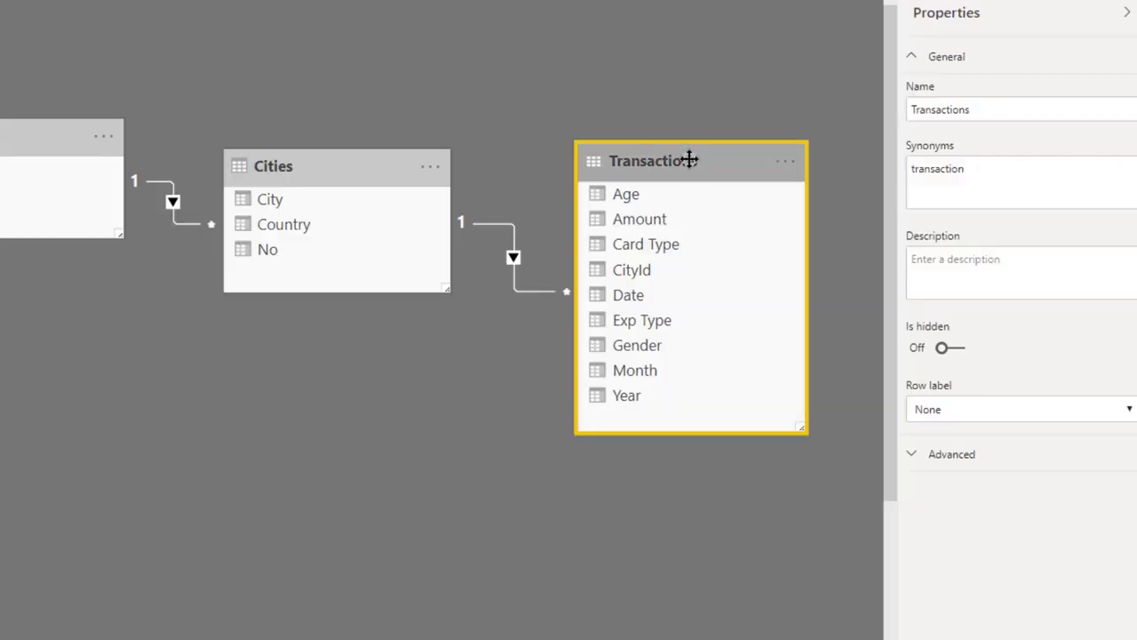
{"action": "left_click", "coordinate": [639, 224]}
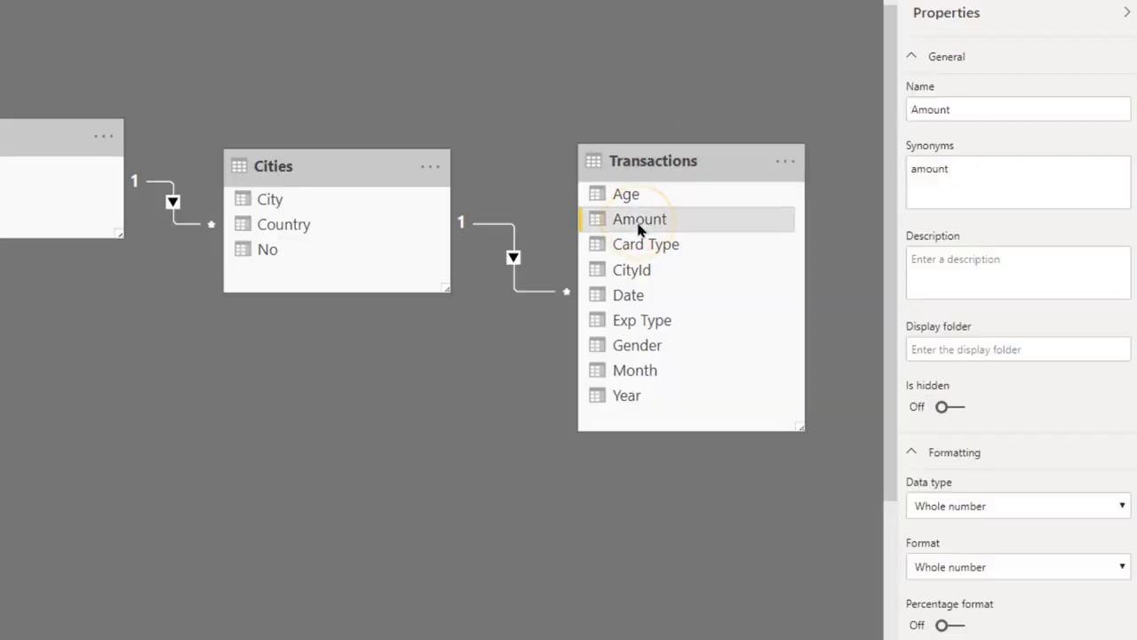
{"action": "left_click", "coordinate": [660, 99]}
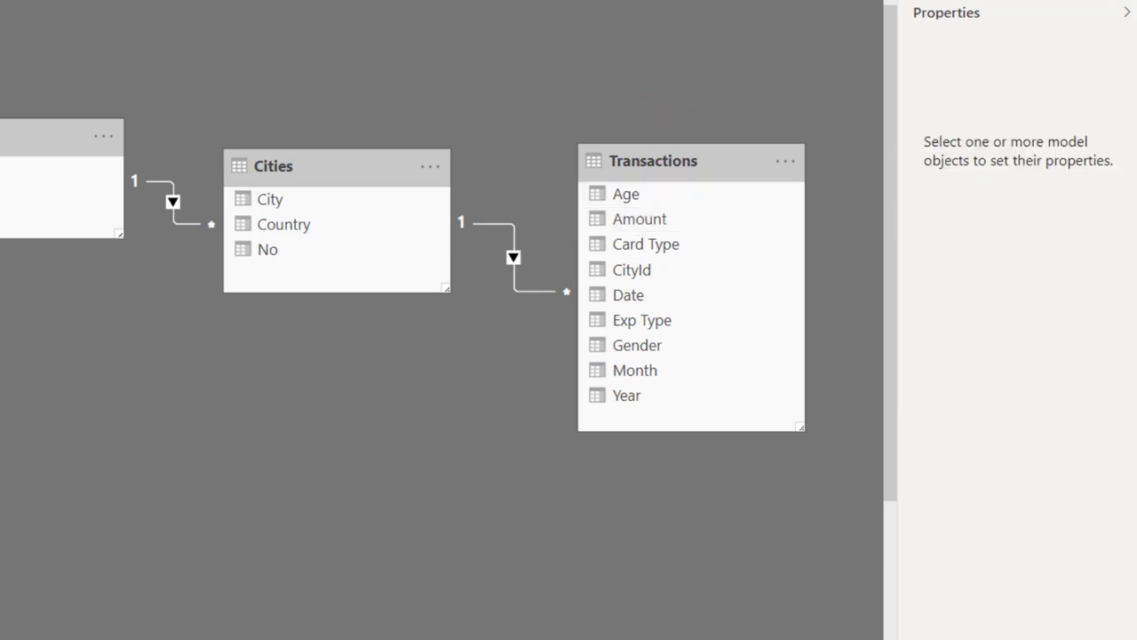
{"action": "left_click", "coordinate": [676, 161]}
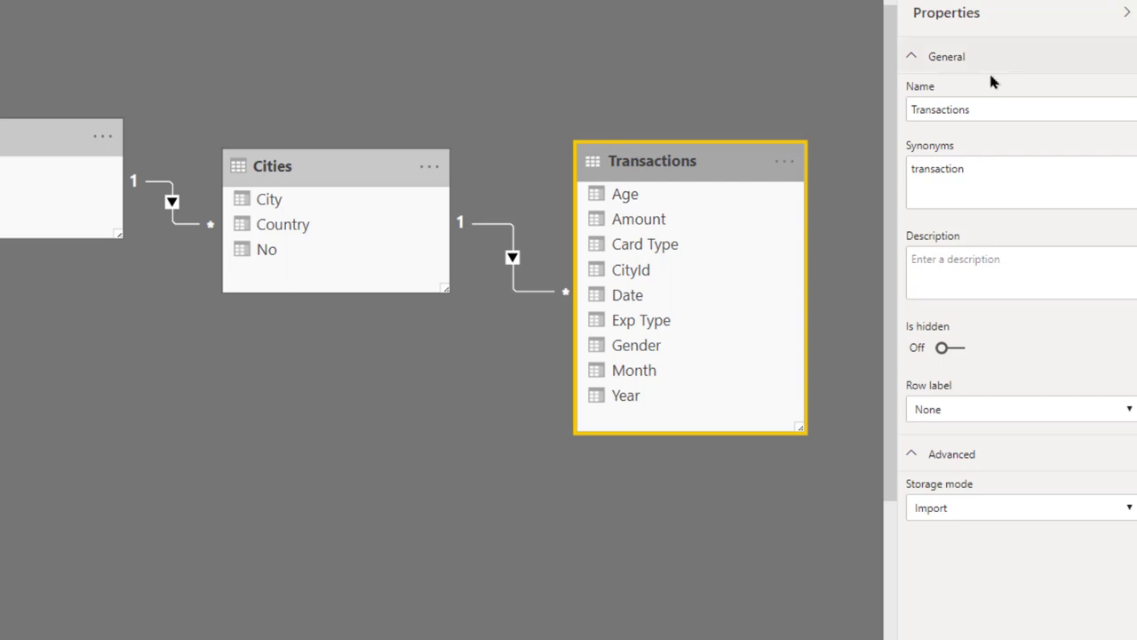
{"action": "left_click", "coordinate": [853, 307]}
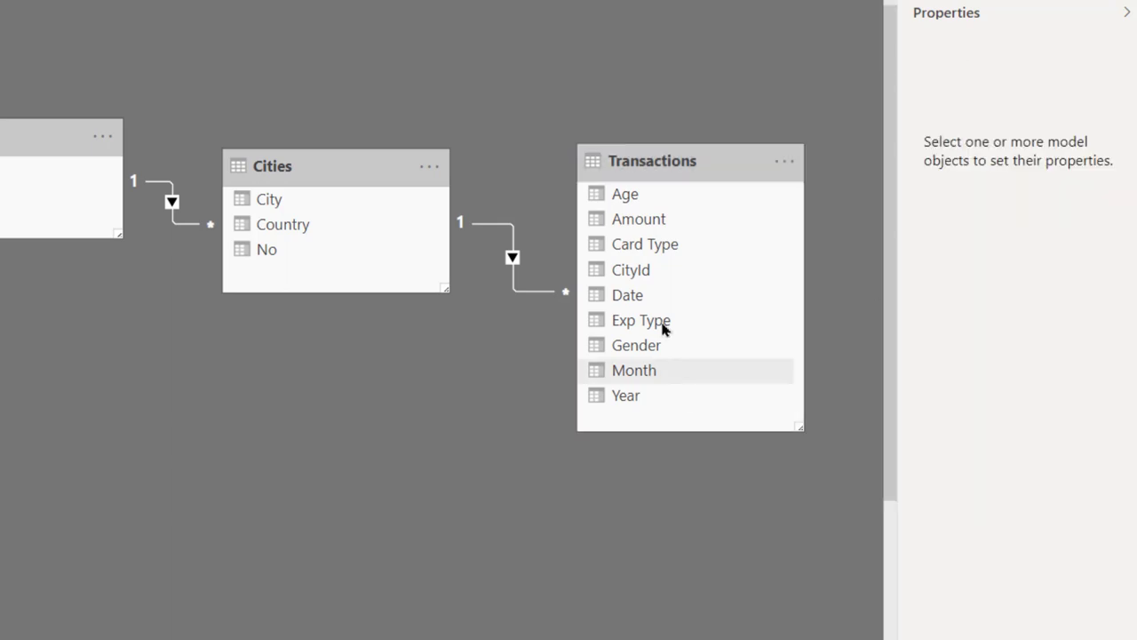
{"action": "left_click", "coordinate": [641, 226]}
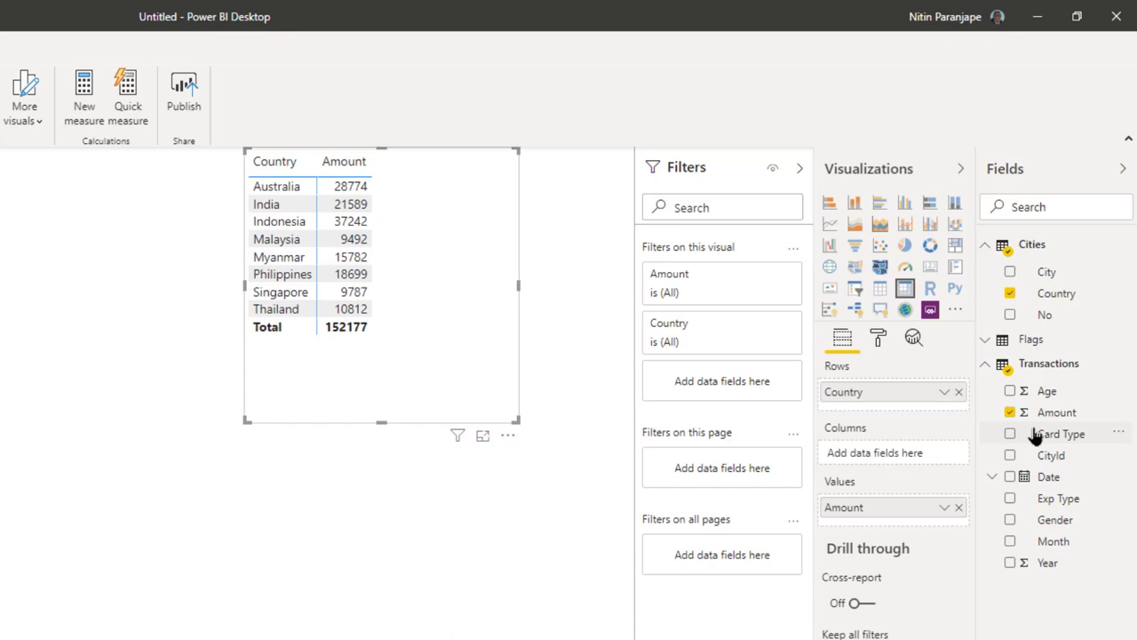
Step: Delete the Country and Amount matrix from the report page
{"action": "mouse_move", "coordinate": [1057, 417]}
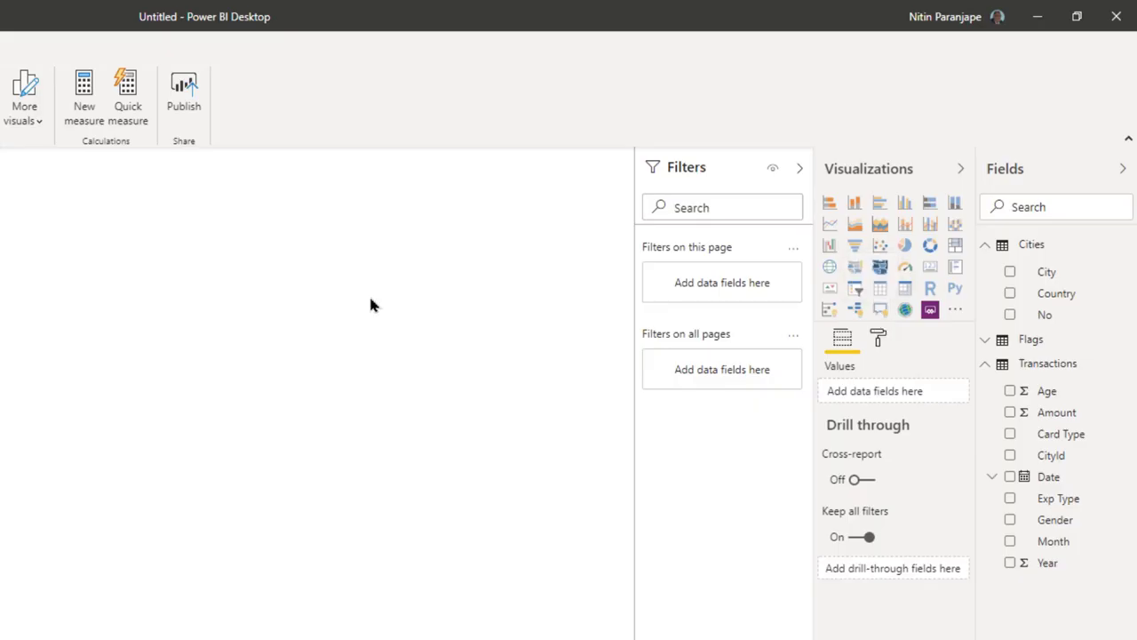
Step: Add a Q&A visual asking 'total amount', then change the question to 'total revenue'
{"action": "double_click", "coordinate": [296, 274]}
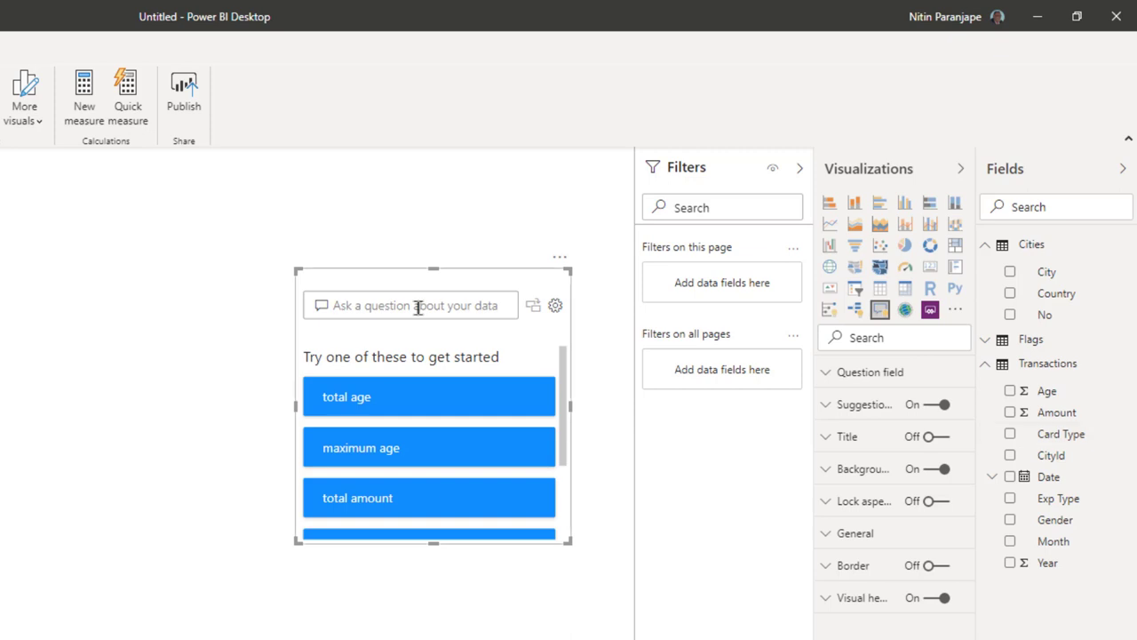
{"action": "left_click", "coordinate": [418, 307]}
{"action": "type", "text": "total amount"}
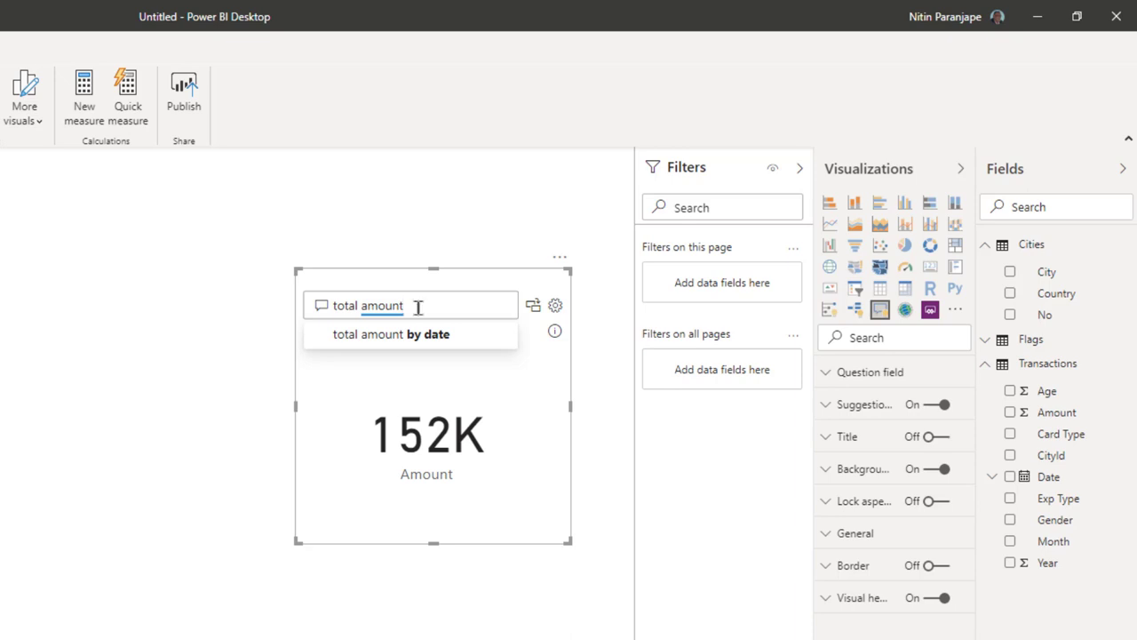
{"action": "key", "text": "BackSpace"}
{"action": "key", "text": "BackSpace"}
{"action": "key", "text": "BackSpace"}
{"action": "key", "text": "BackSpace"}
{"action": "key", "text": "BackSpace"}
{"action": "key", "text": "BackSpace"}
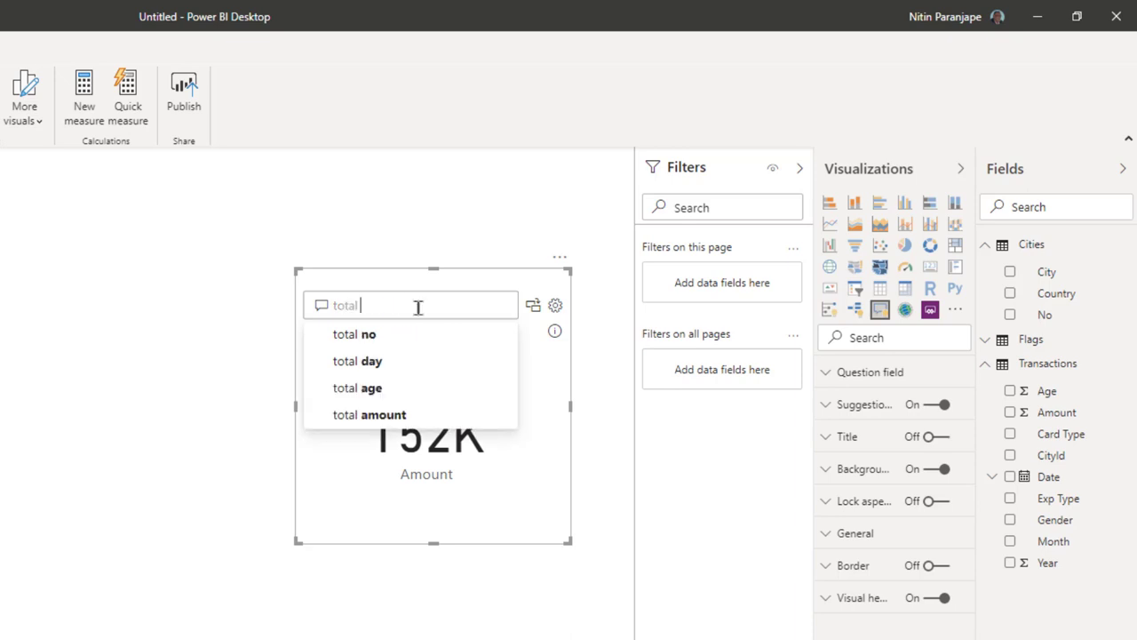
{"action": "type", "text": "revenue"}
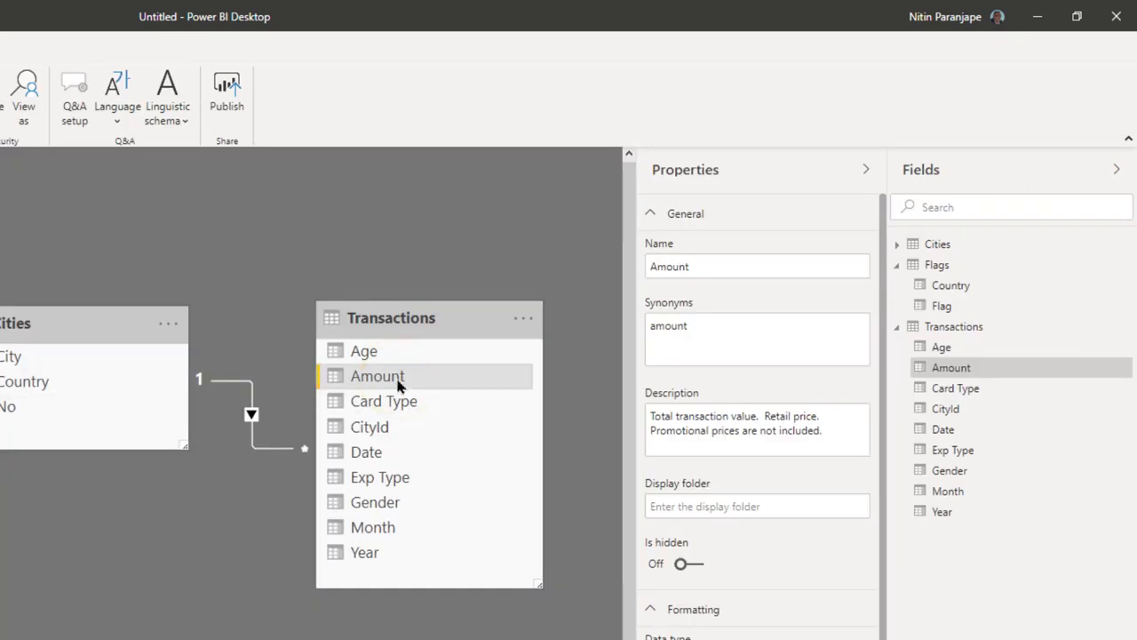
Step: Append ', revenue, cost, business' to the Amount field's synonyms
{"action": "left_click", "coordinate": [719, 336]}
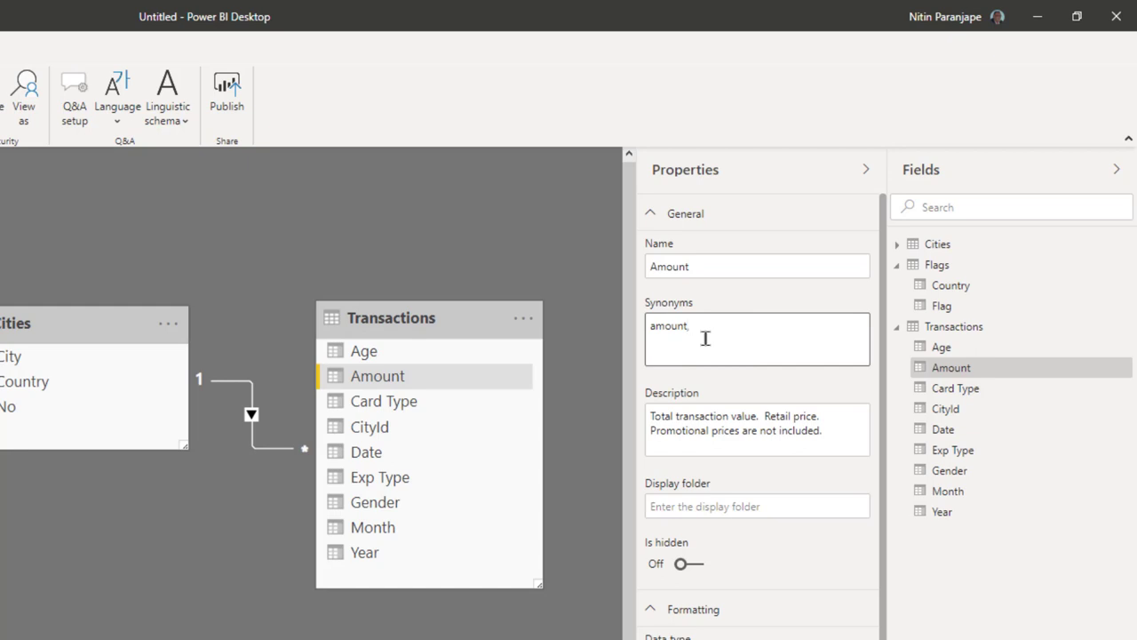
{"action": "type", "text": ", revenue, cost, business"}
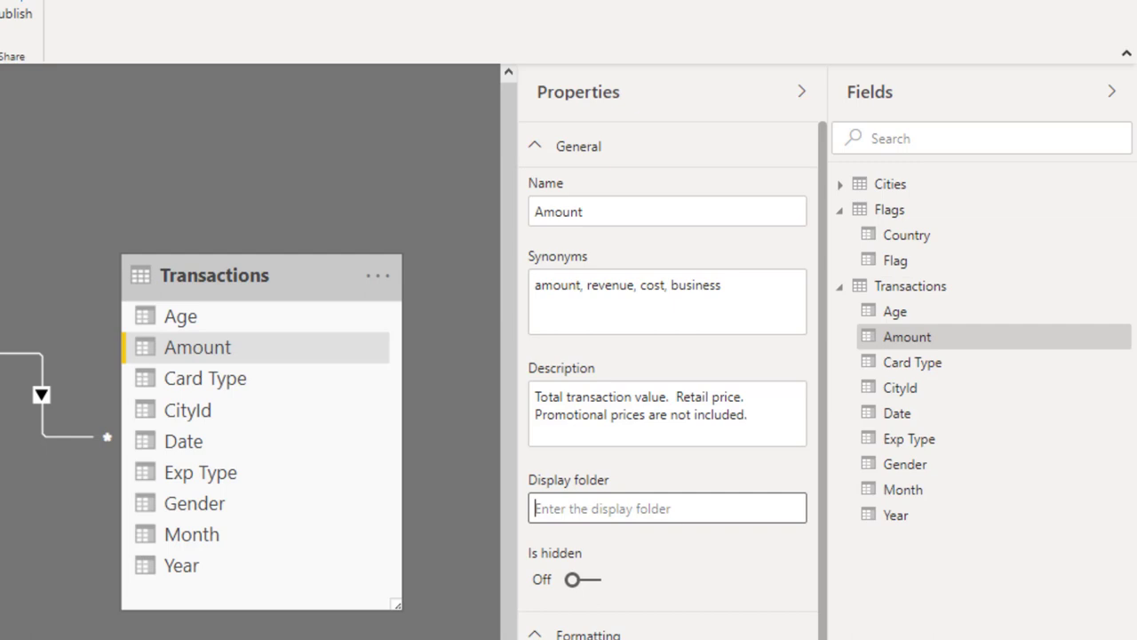
Step: Place Amount in a 'Numbers' display folder and move Year and Age into it
{"action": "type", "text": "Numbers"}
{"action": "key", "text": "Return"}
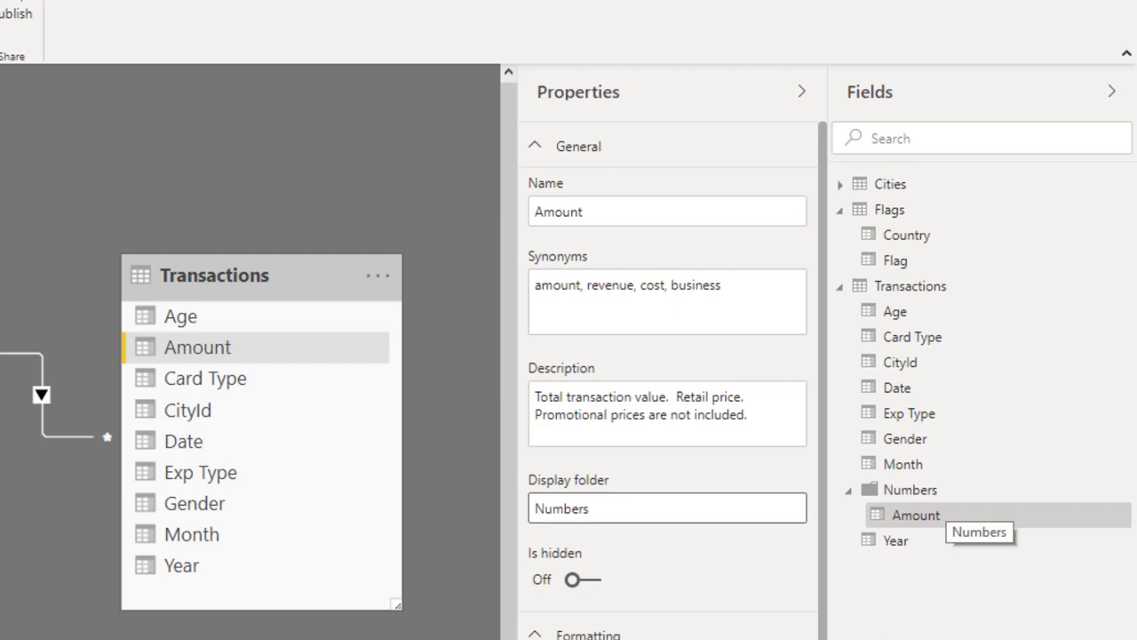
{"action": "left_click", "coordinate": [171, 562]}
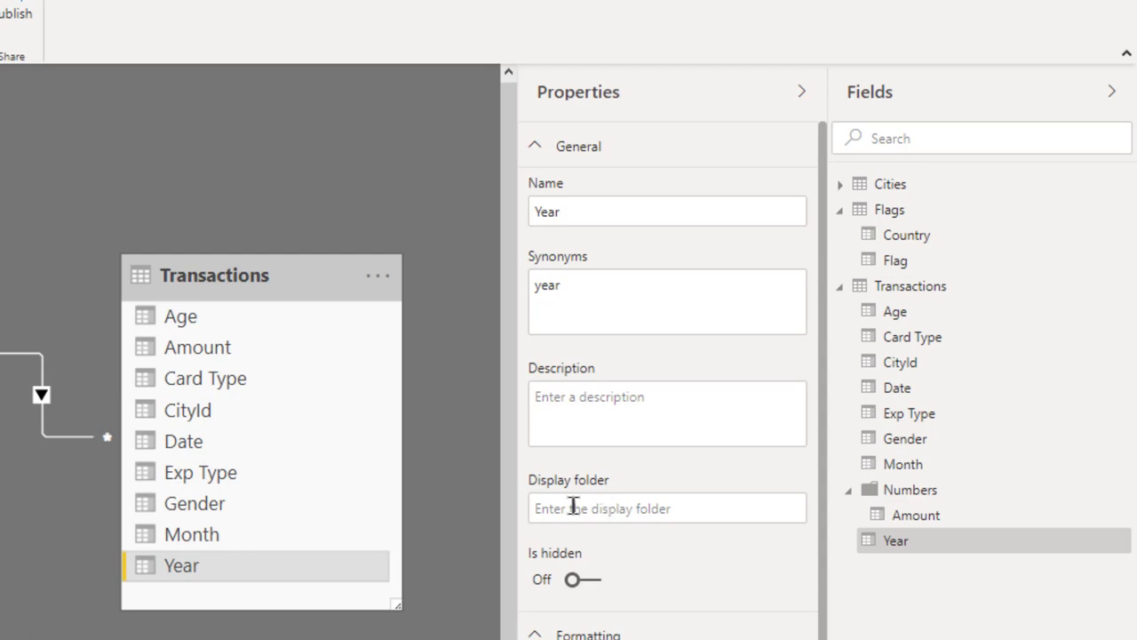
{"action": "left_click", "coordinate": [915, 515]}
{"action": "left_click_drag", "start_coordinate": [918, 551], "coordinate": [912, 500]}
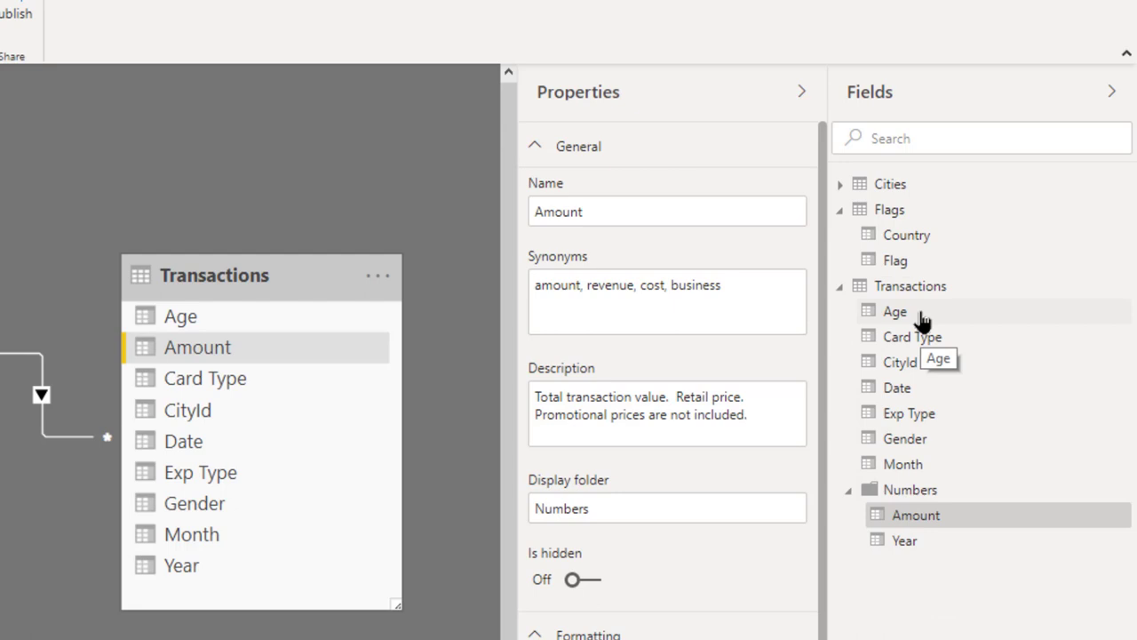
{"action": "left_click_drag", "start_coordinate": [921, 318], "coordinate": [928, 497]}
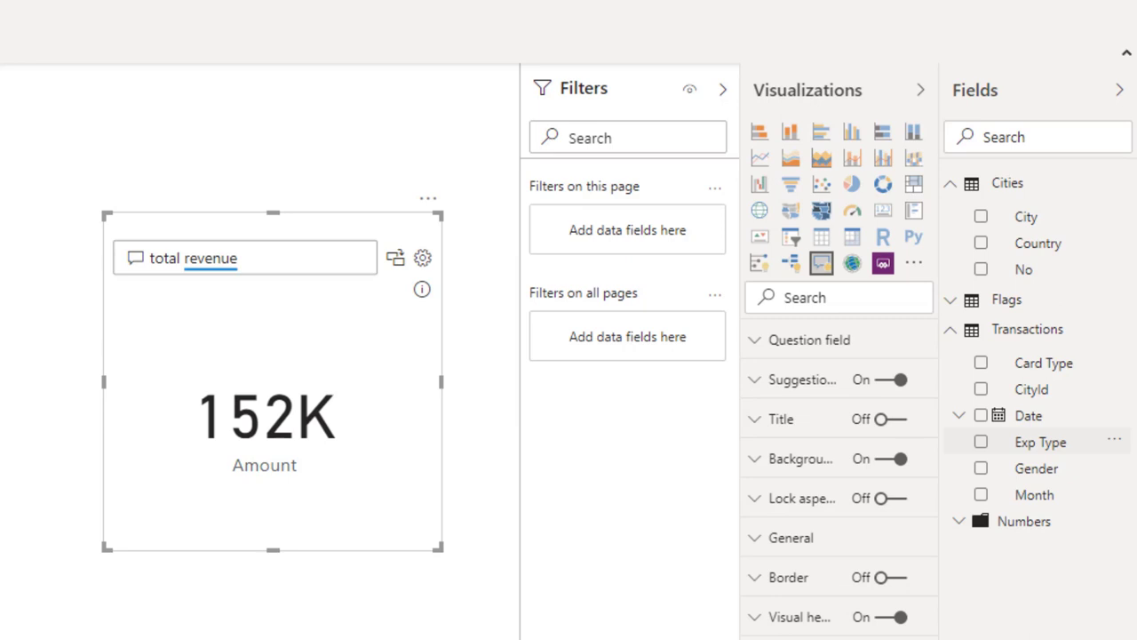
Step: Expand the Flags table in the field list to show its Country and Flag fields
{"action": "left_click", "coordinate": [1021, 300]}
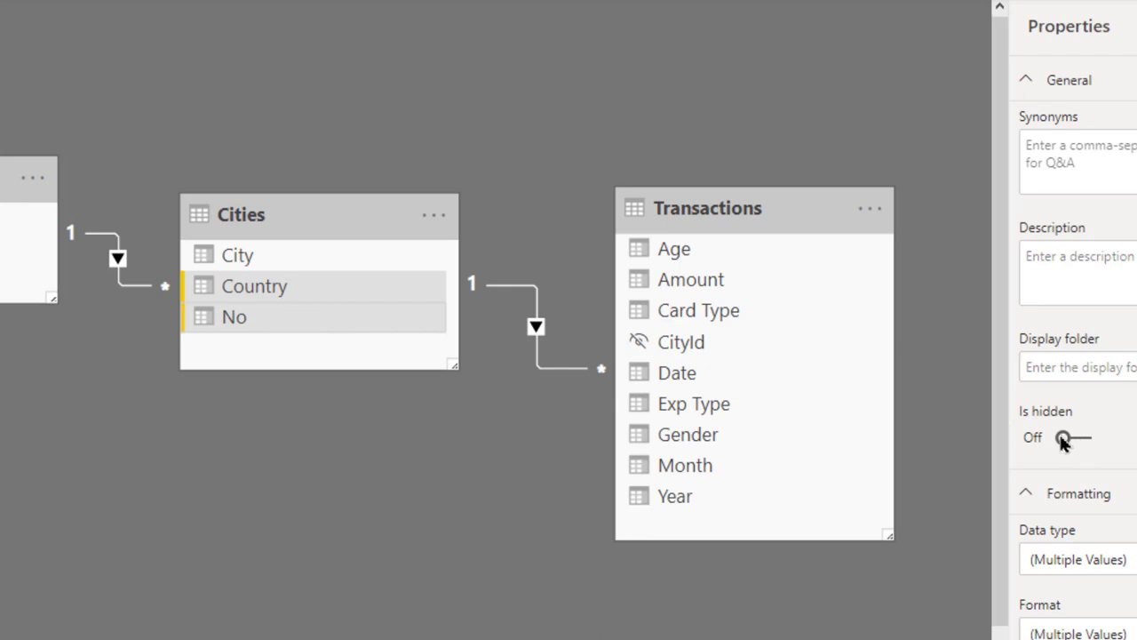
Step: Hide the Cities fields Country and No from report view
{"action": "right_click", "coordinate": [263, 321]}
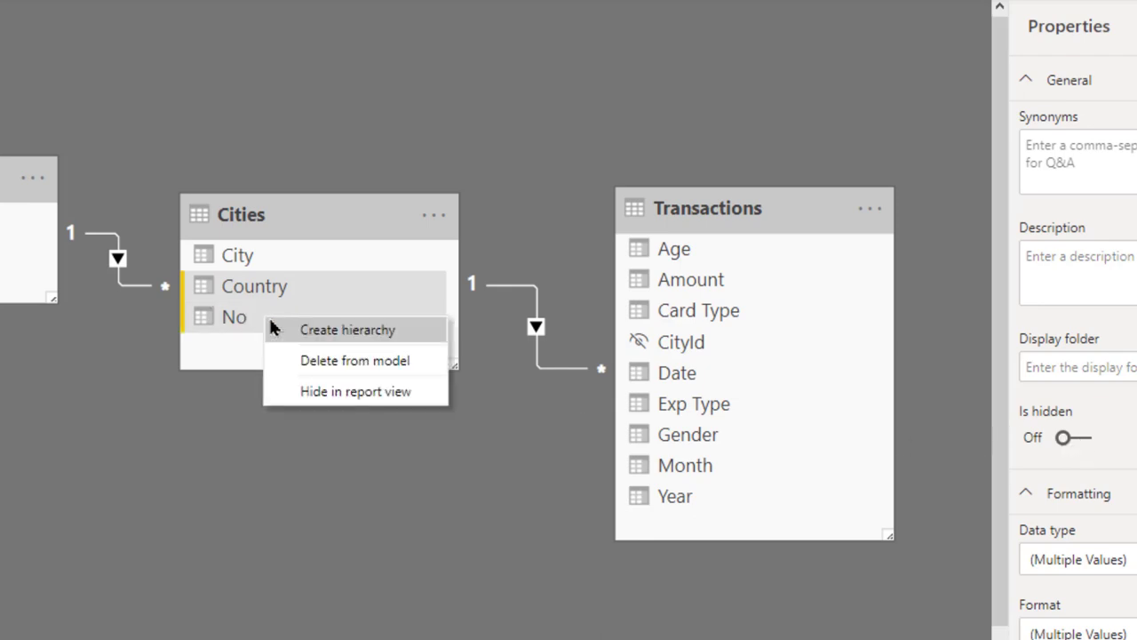
{"action": "left_click", "coordinate": [369, 393]}
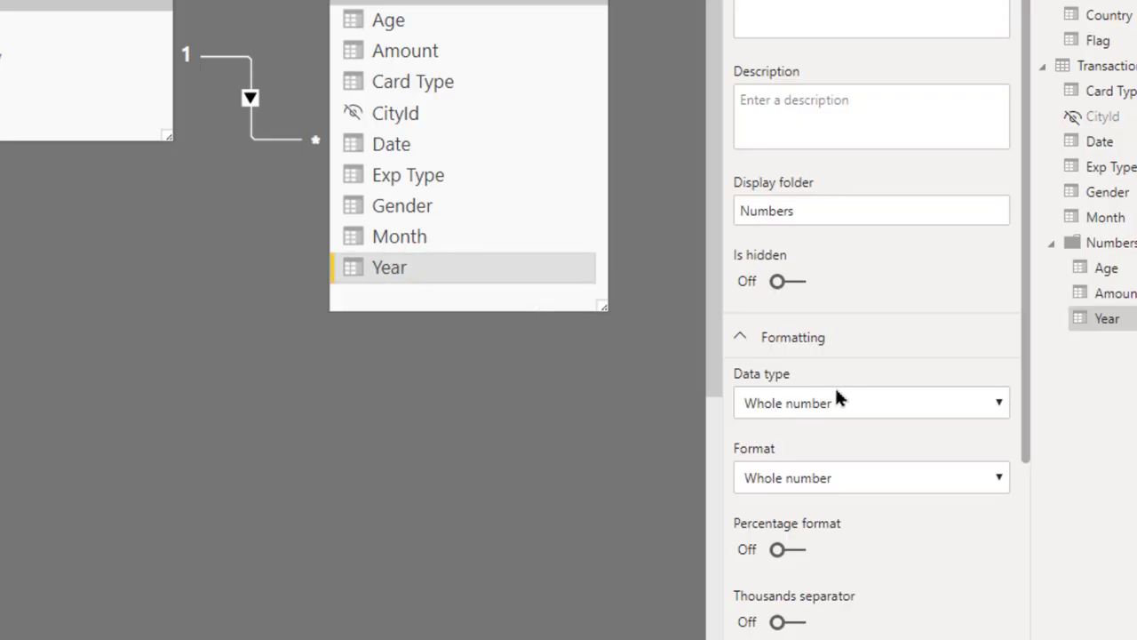
Step: Review Year's number format options and Date's date formats, then select Amount
{"action": "left_click", "coordinate": [863, 481]}
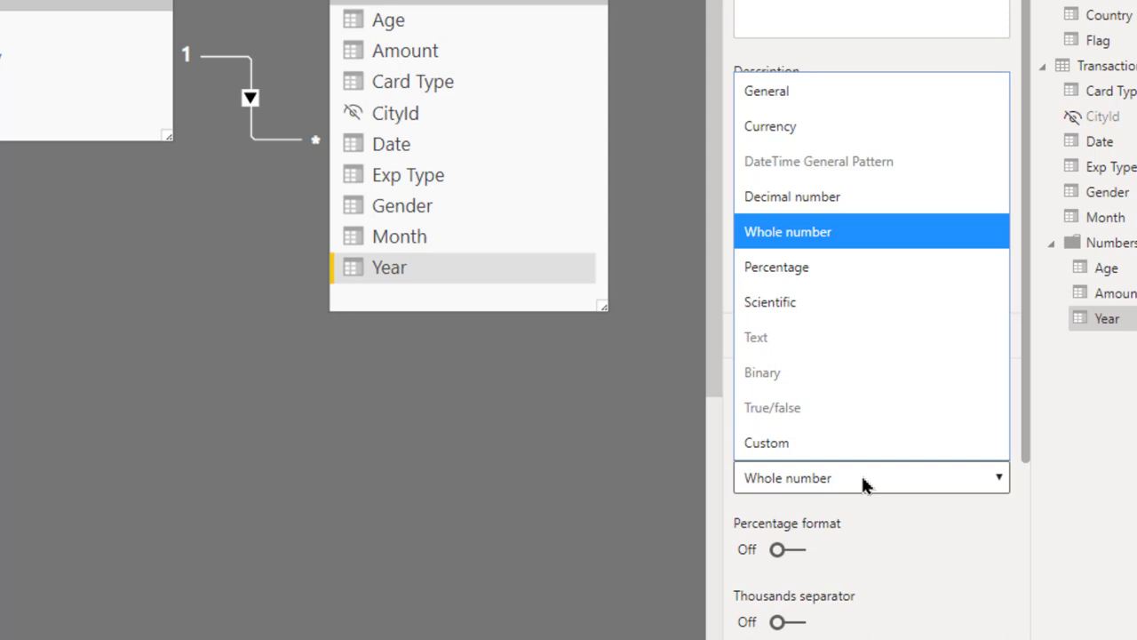
{"action": "left_click", "coordinate": [461, 135]}
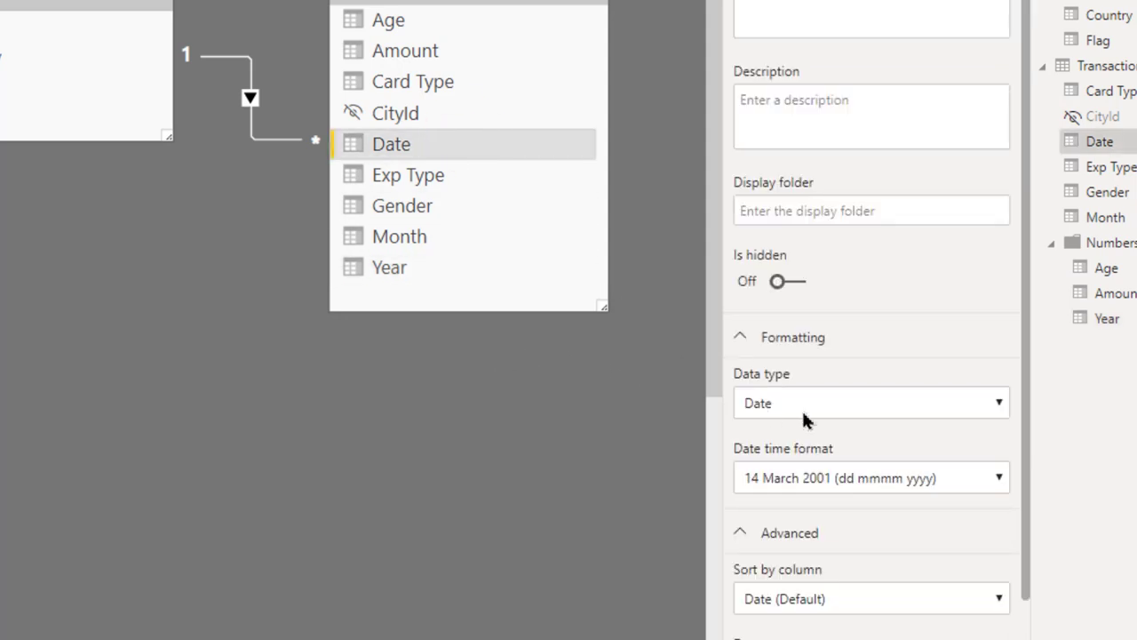
{"action": "left_click", "coordinate": [818, 474]}
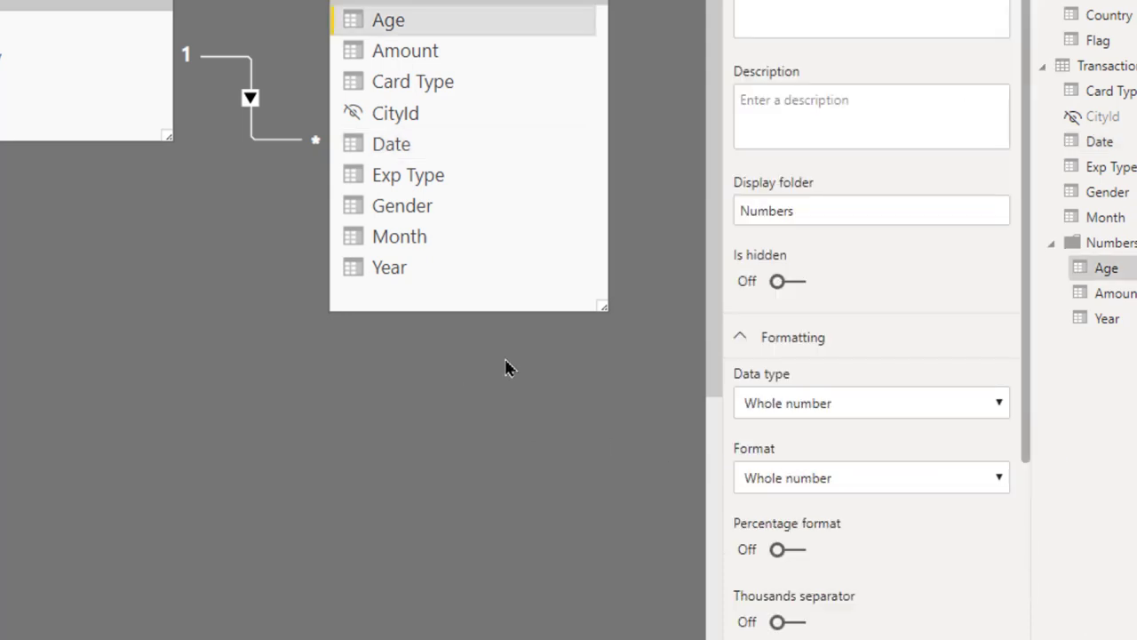
{"action": "left_click", "coordinate": [398, 51]}
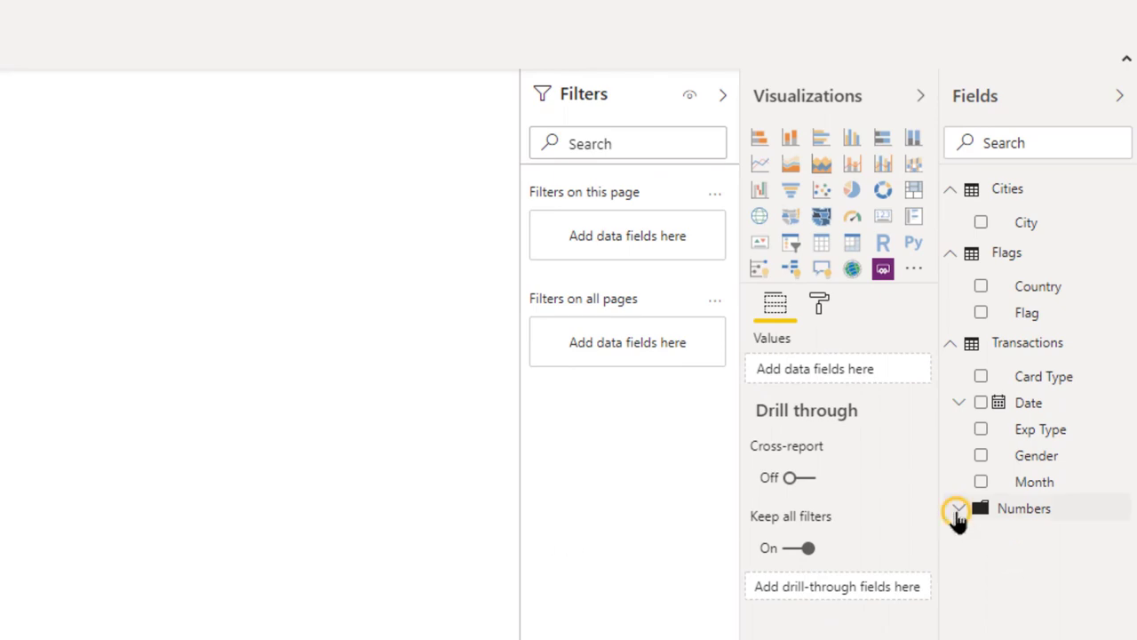
Step: Add Year from the Numbers folder to the page as a matrix showing 3021165
{"action": "left_click", "coordinate": [959, 509]}
{"action": "left_click_drag", "start_coordinate": [1036, 587], "coordinate": [294, 343]}
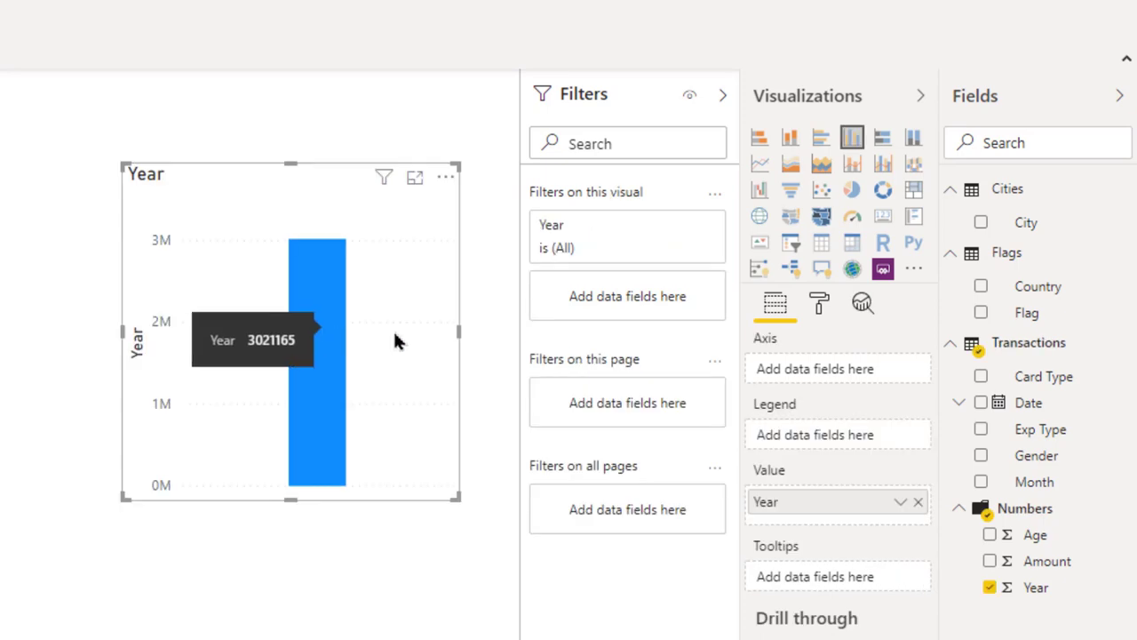
{"action": "left_click", "coordinate": [853, 253]}
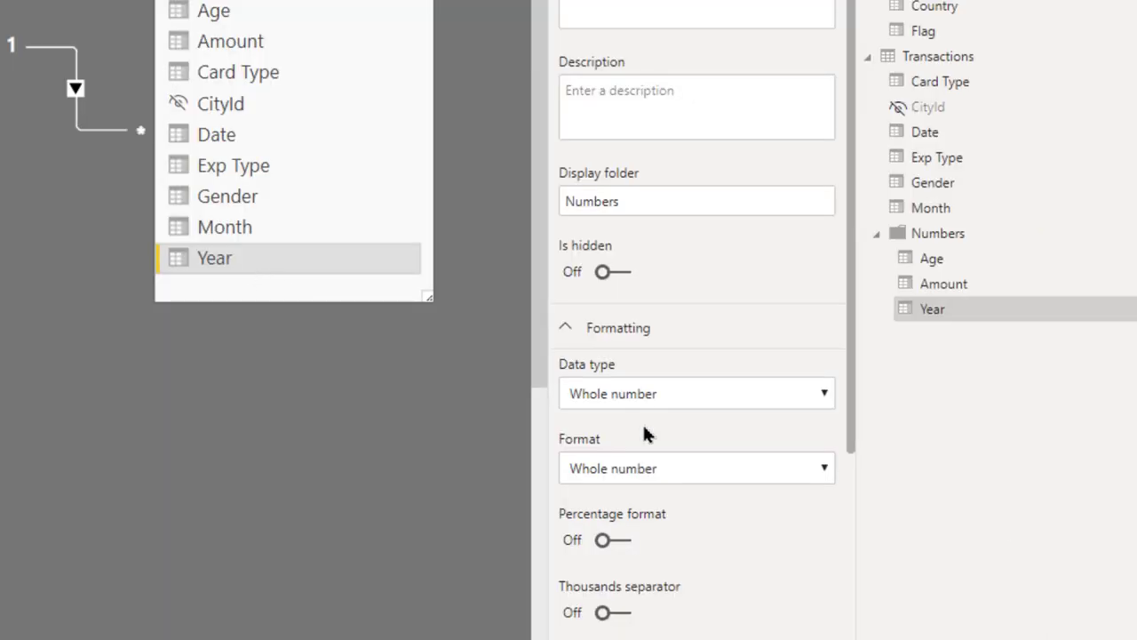
Step: Set Age's Summarize by to Average after checking Year's options, then select Amount
{"action": "scroll", "coordinate": [643, 432], "scroll_direction": "down", "scroll_amount": 5}
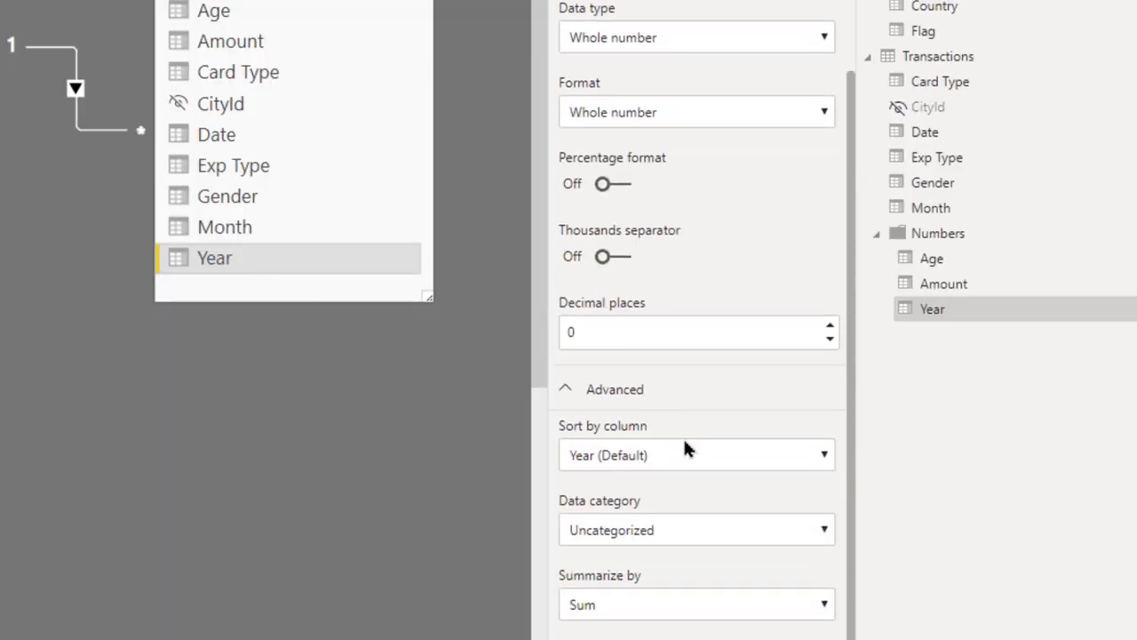
{"action": "left_click", "coordinate": [646, 613]}
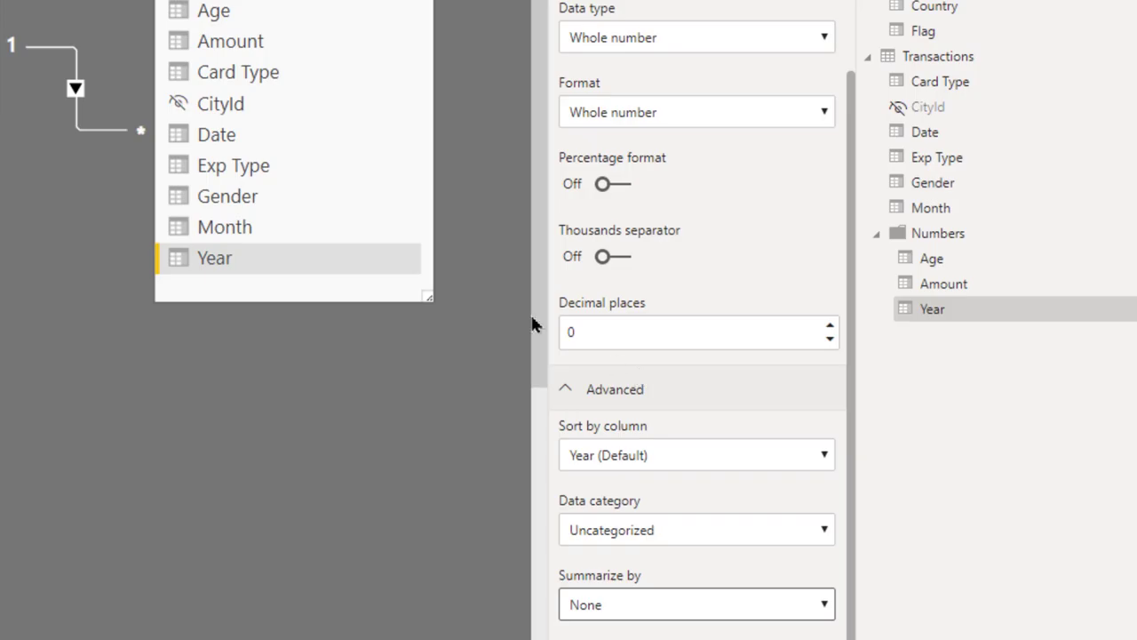
{"action": "left_click", "coordinate": [274, 14]}
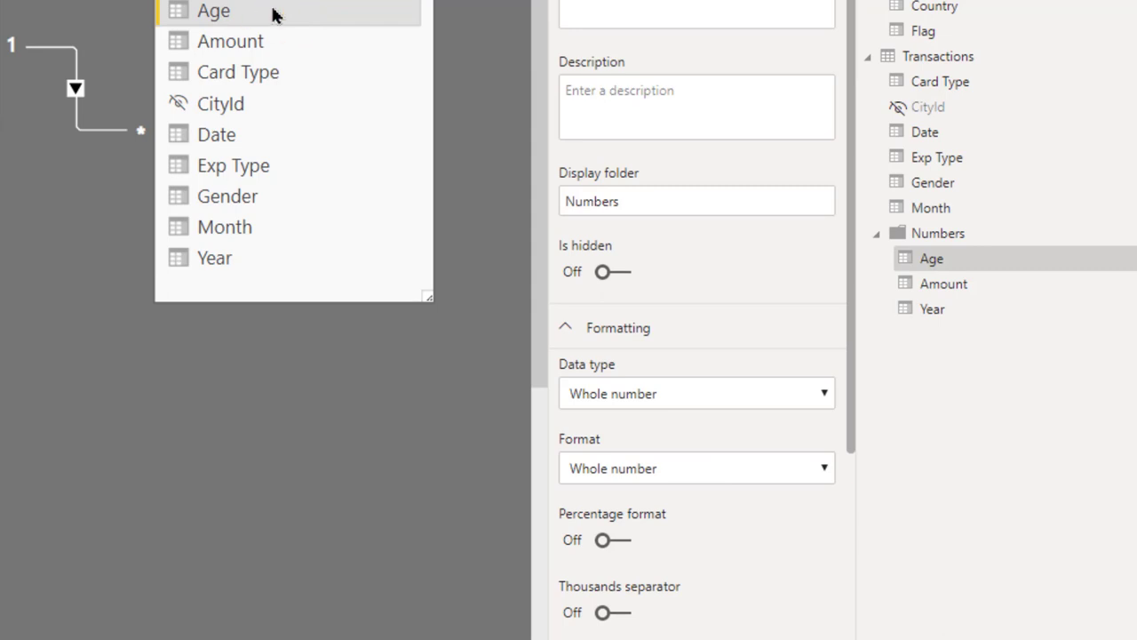
{"action": "scroll", "coordinate": [645, 533], "scroll_direction": "down", "scroll_amount": 4}
{"action": "left_click", "coordinate": [645, 631]}
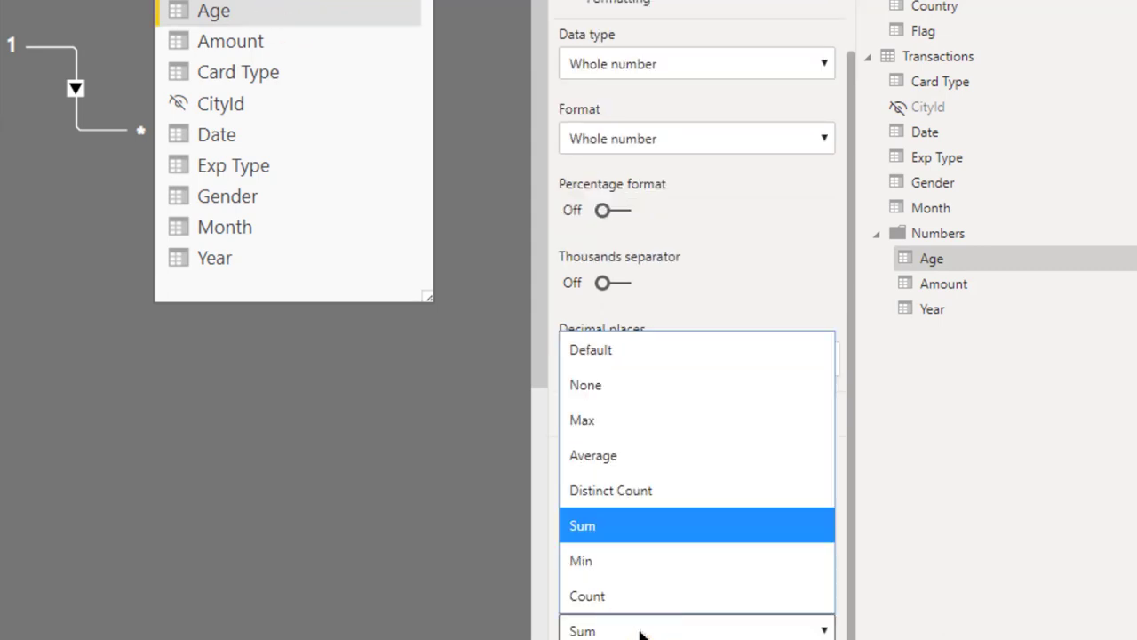
{"action": "left_click", "coordinate": [628, 457]}
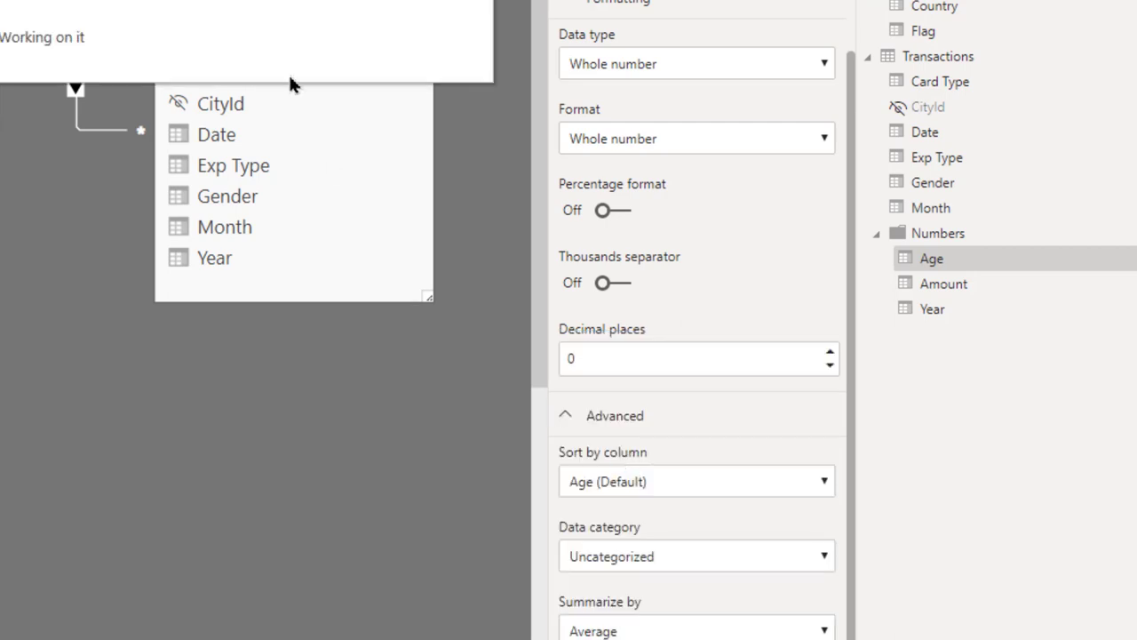
{"action": "left_click", "coordinate": [285, 53]}
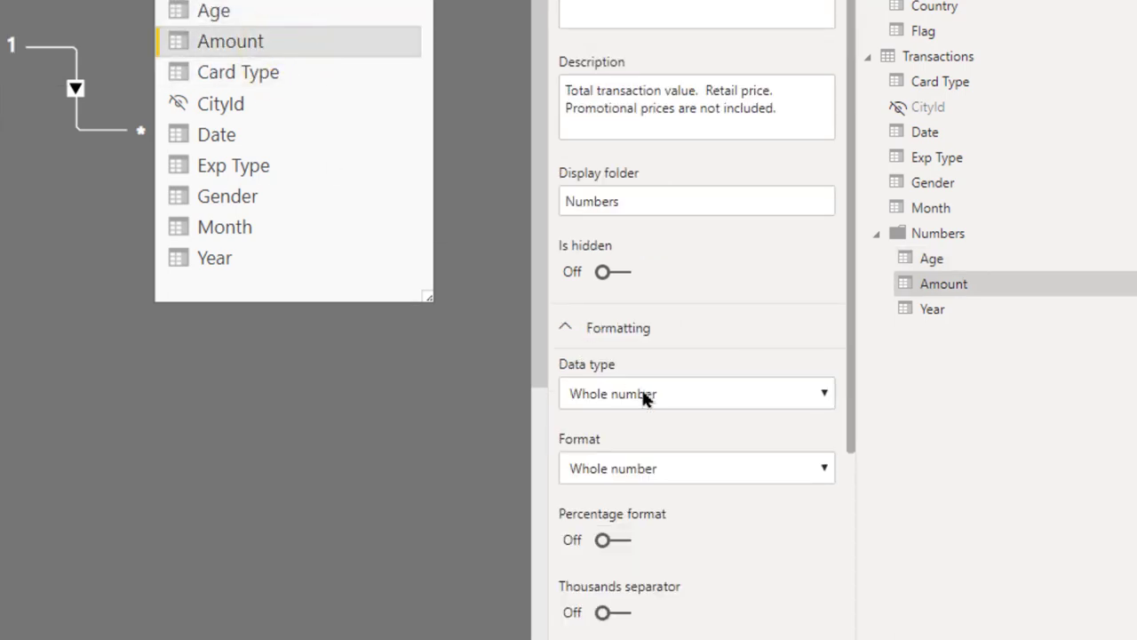
{"action": "scroll", "coordinate": [645, 397], "scroll_direction": "down", "scroll_amount": 4}
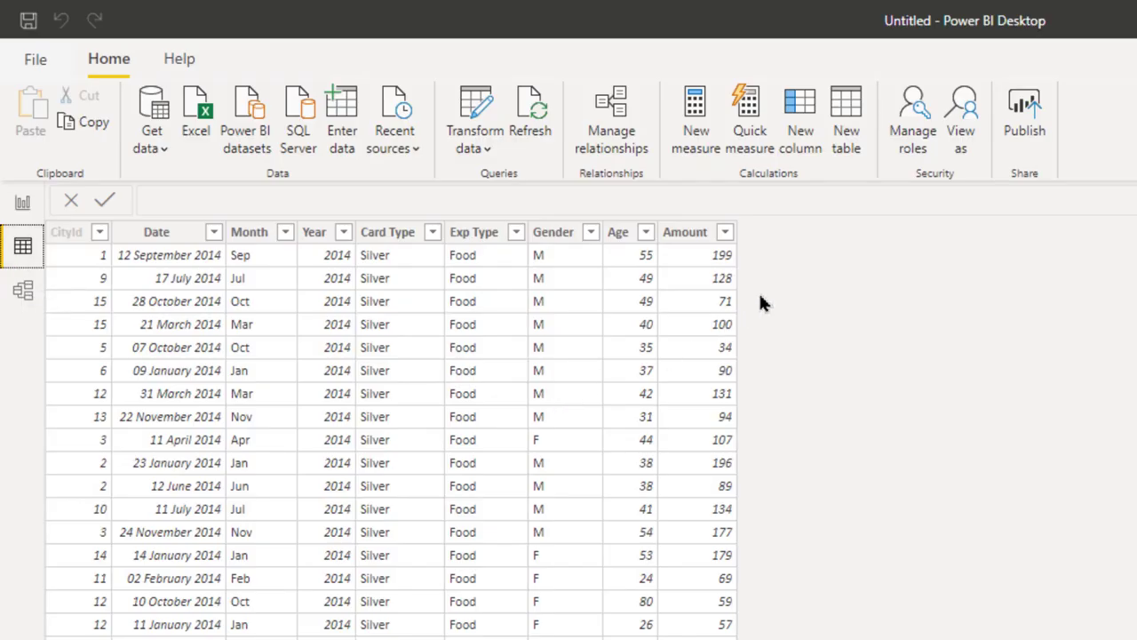
Step: Add the calculated column MonthNum = MONTH([Date]) to Transactions
{"action": "left_click", "coordinate": [804, 129]}
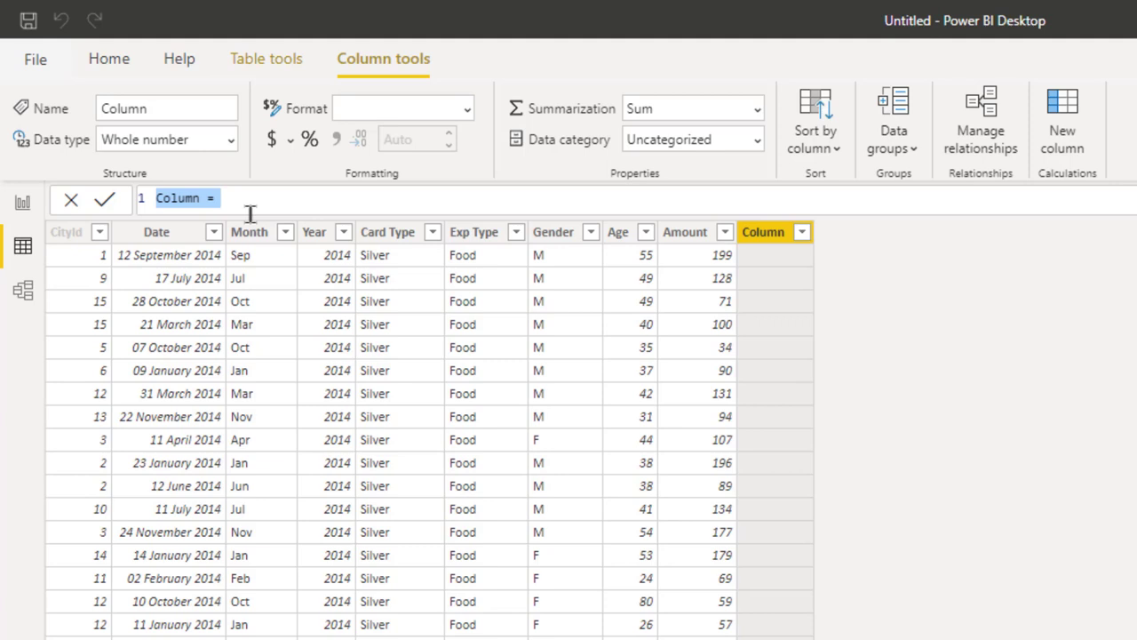
{"action": "type", "text": "MonthNum ="}
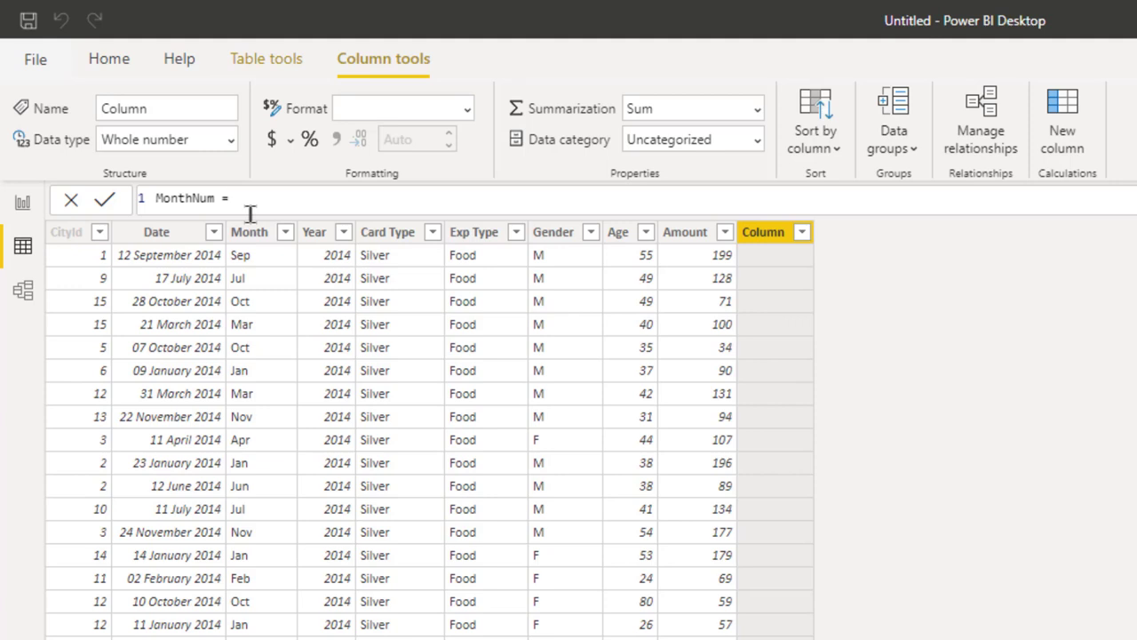
{"action": "type", "text": "month("}
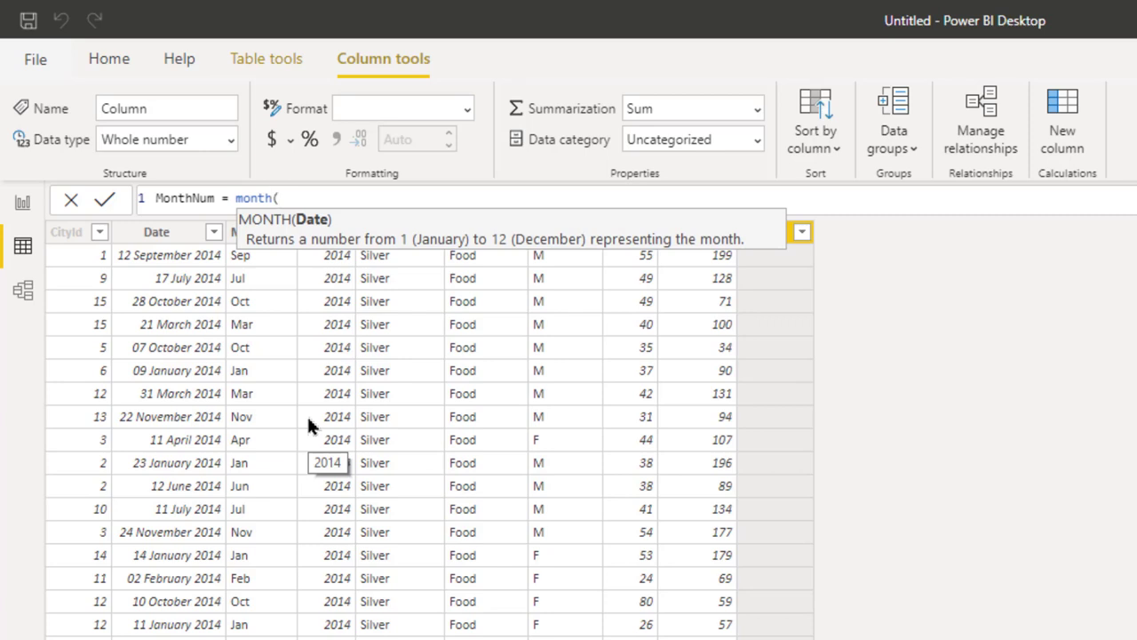
{"action": "type", "text": "["}
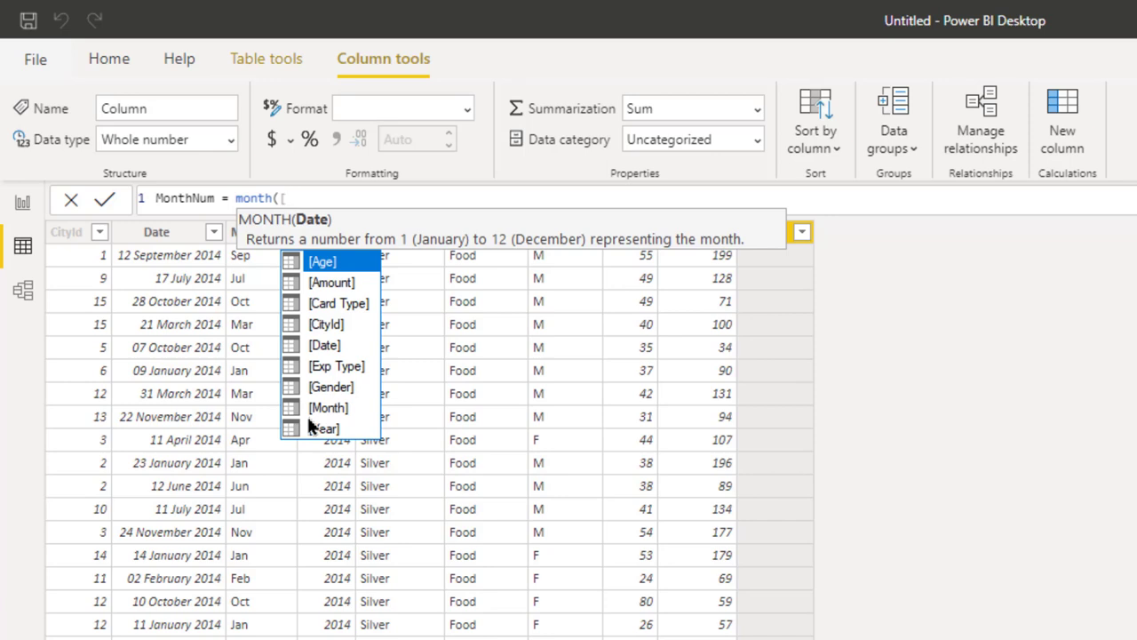
{"action": "type", "text": "d"}
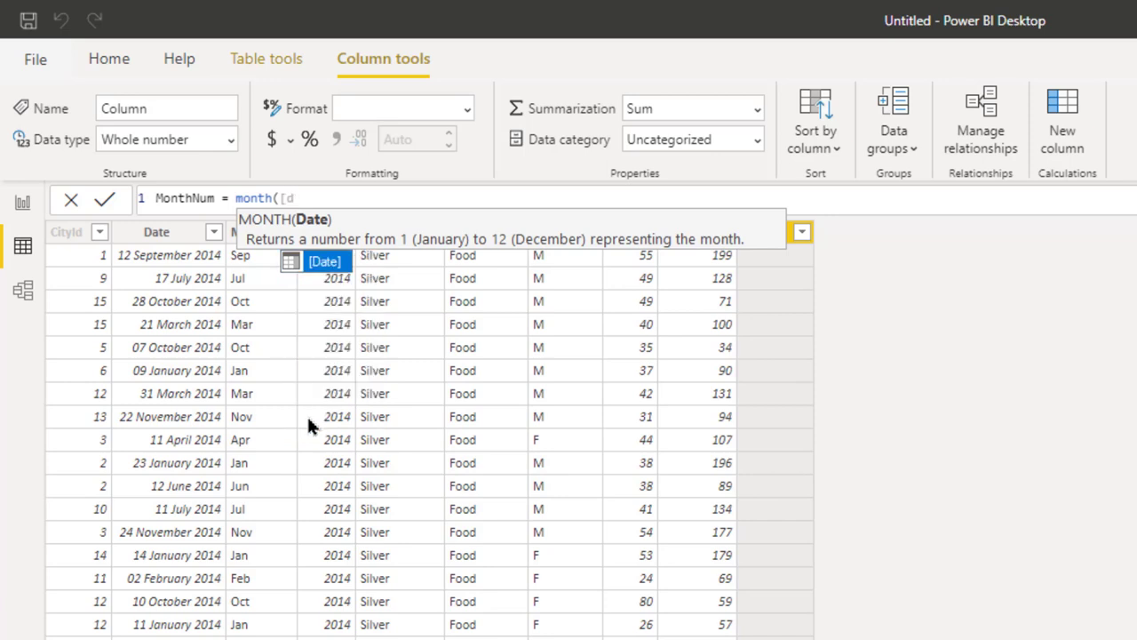
{"action": "key", "text": "Tab"}
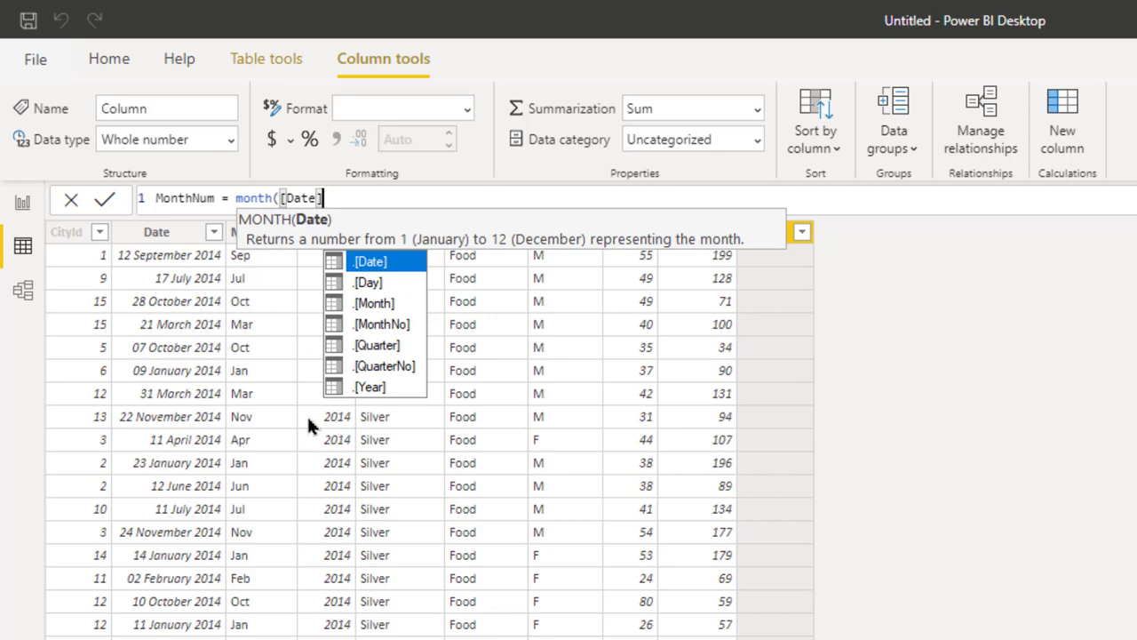
{"action": "type", "text": ")"}
{"action": "key", "text": "Return"}
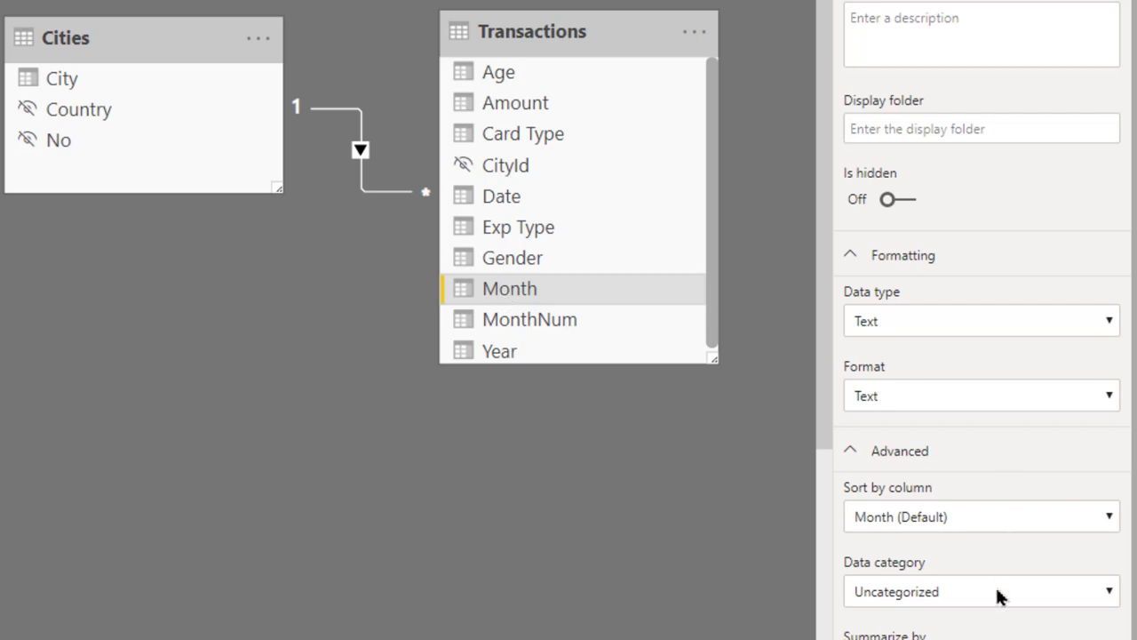
Step: Set the Month column's Sort by column to MonthNum
{"action": "left_click", "coordinate": [938, 518]}
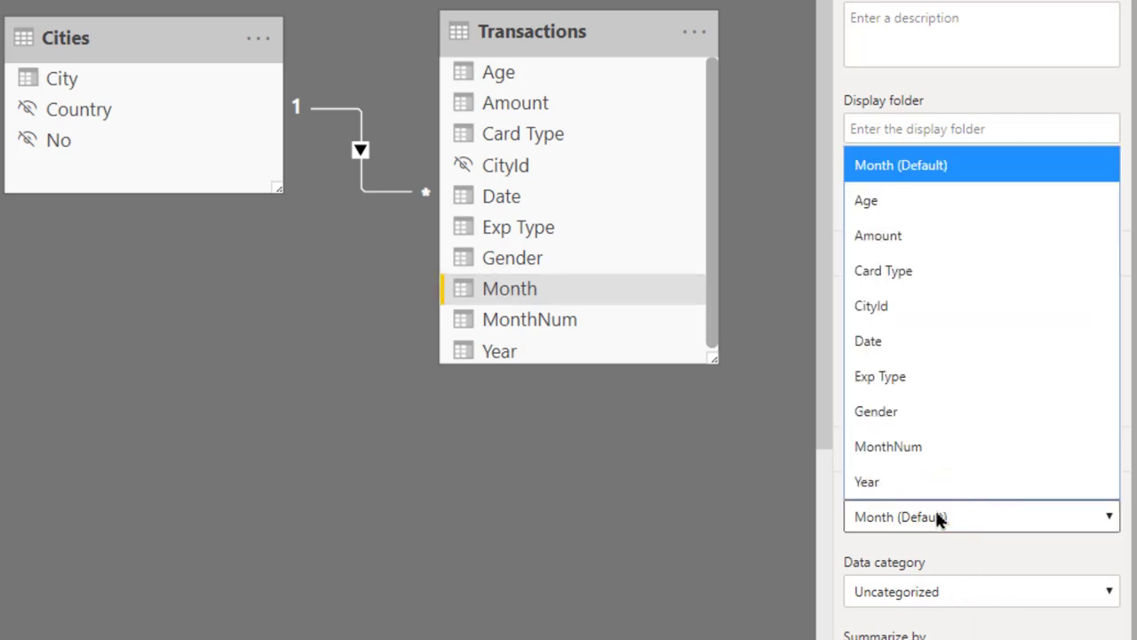
{"action": "left_click", "coordinate": [907, 453]}
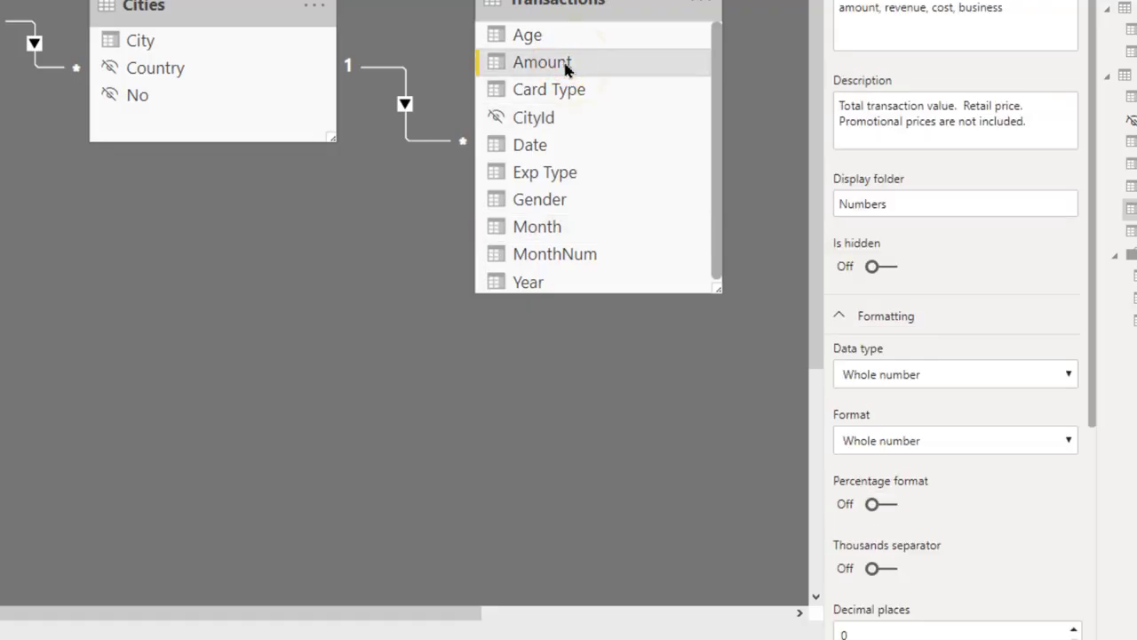
Step: Select the Cities City field and open its Data category list in Properties
{"action": "left_click", "coordinate": [524, 153]}
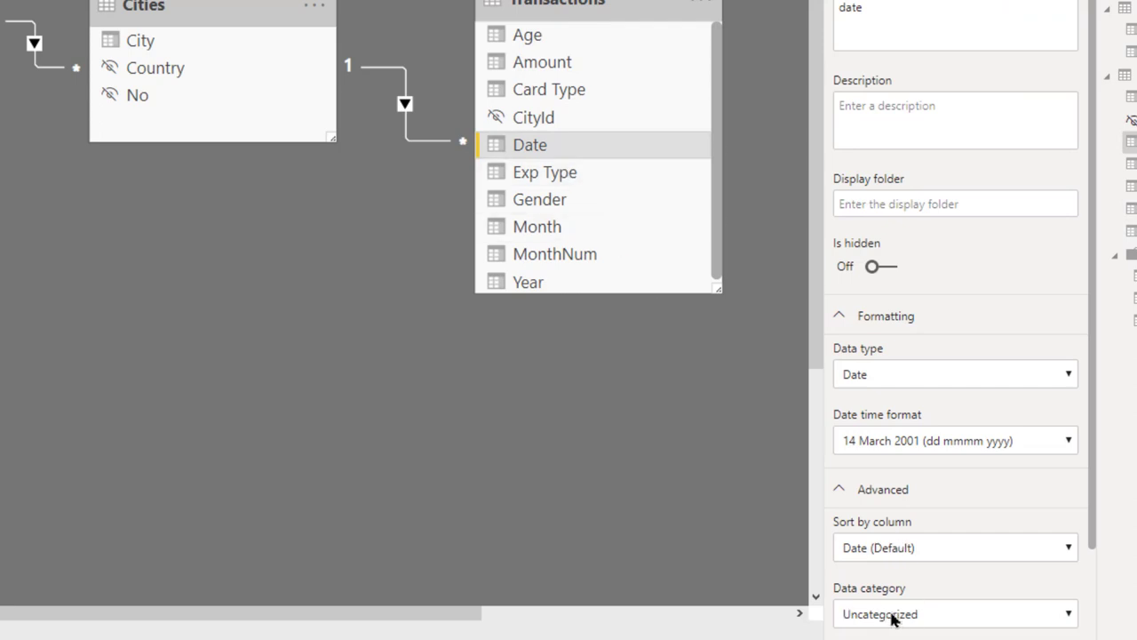
{"action": "left_click", "coordinate": [234, 56]}
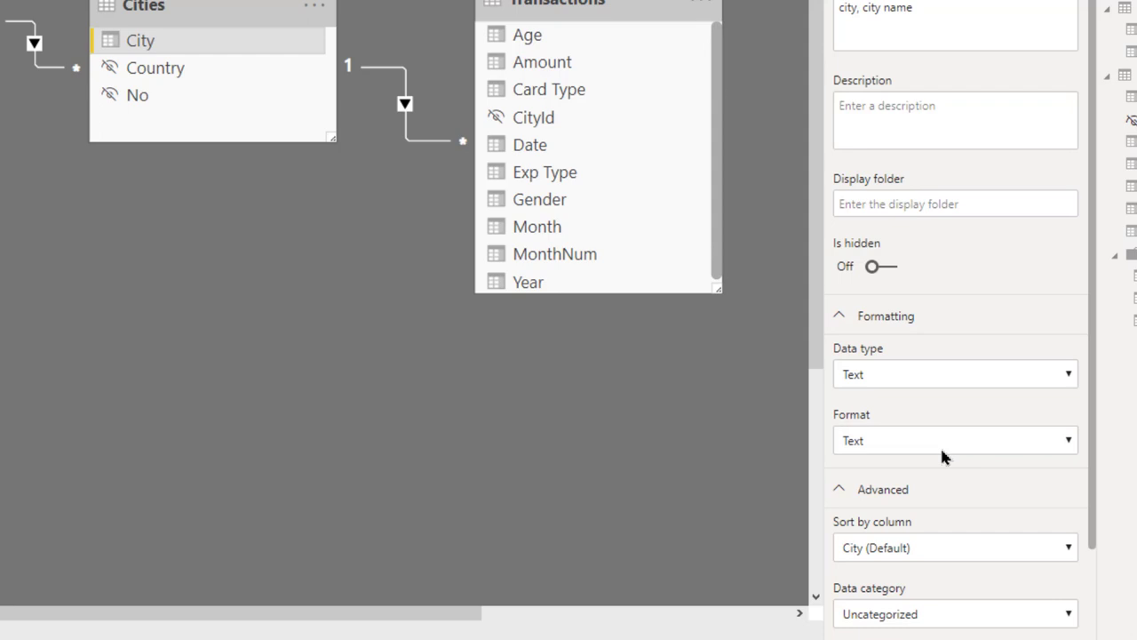
{"action": "scroll", "coordinate": [939, 439], "scroll_direction": "down", "scroll_amount": 3}
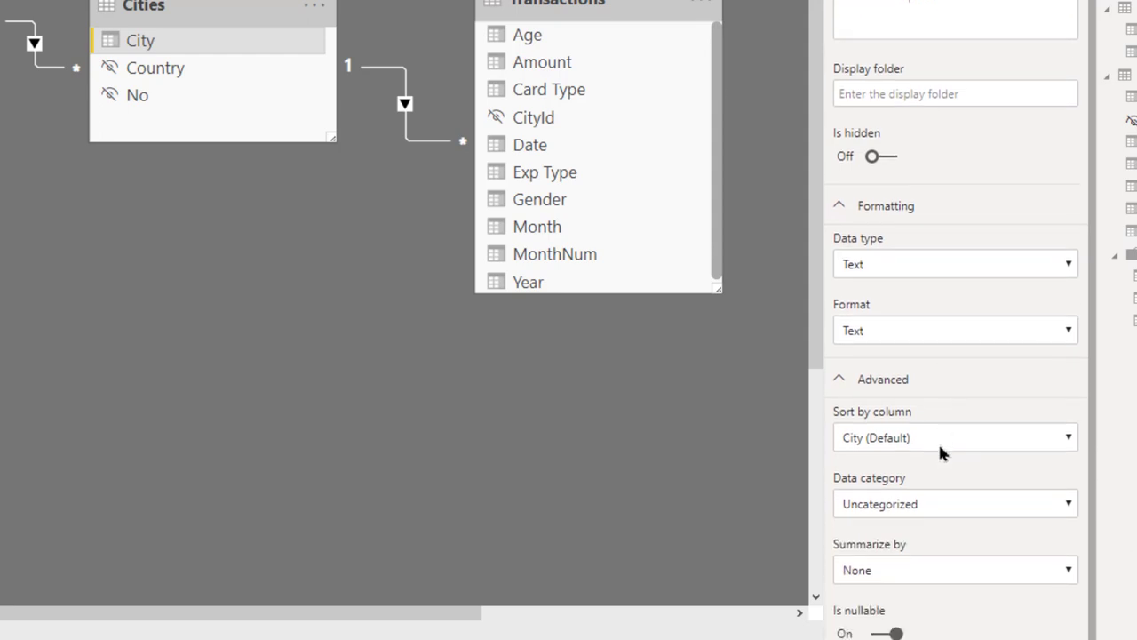
{"action": "left_click", "coordinate": [915, 503]}
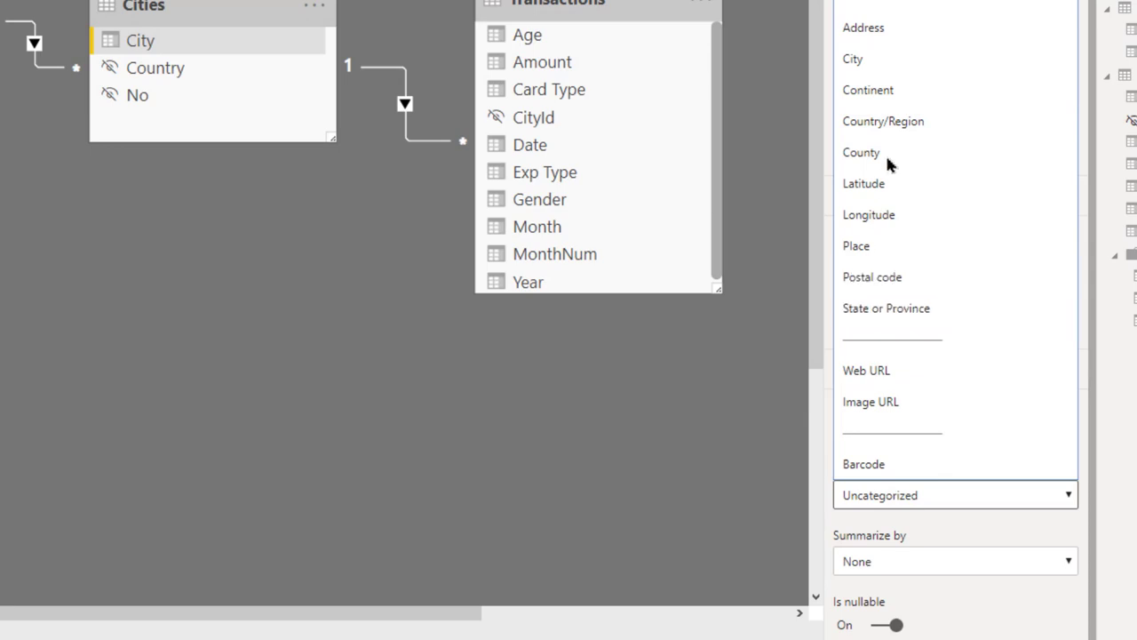
Step: Categorize City as City and Flags Country as Country/Region, then add Country to the page
{"action": "left_click", "coordinate": [877, 70]}
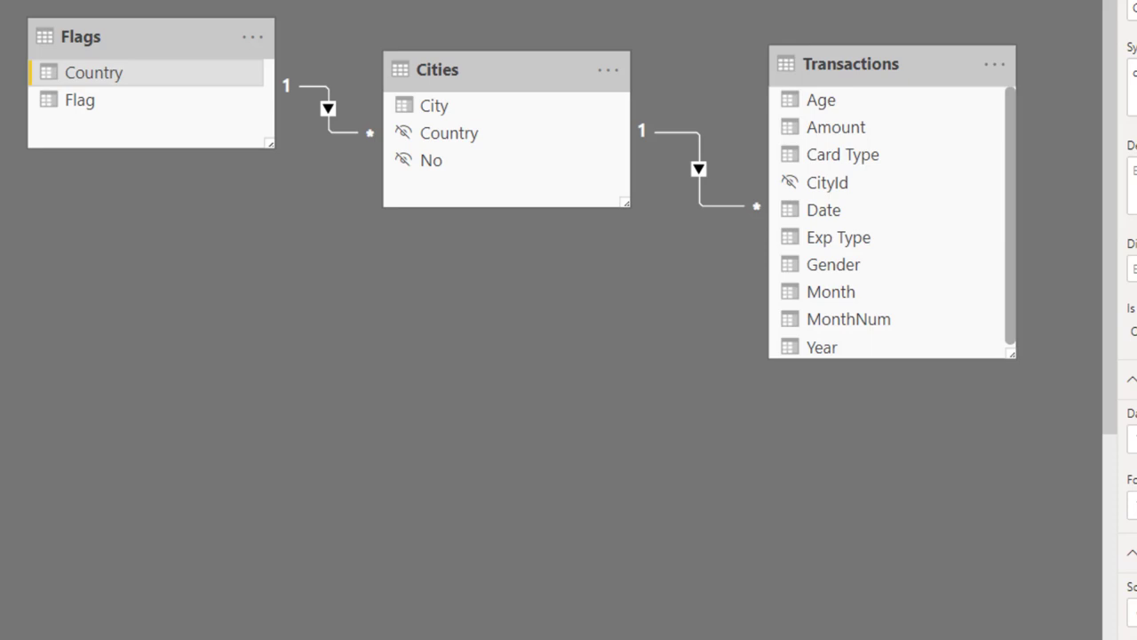
{"action": "key", "text": "alt+Down"}
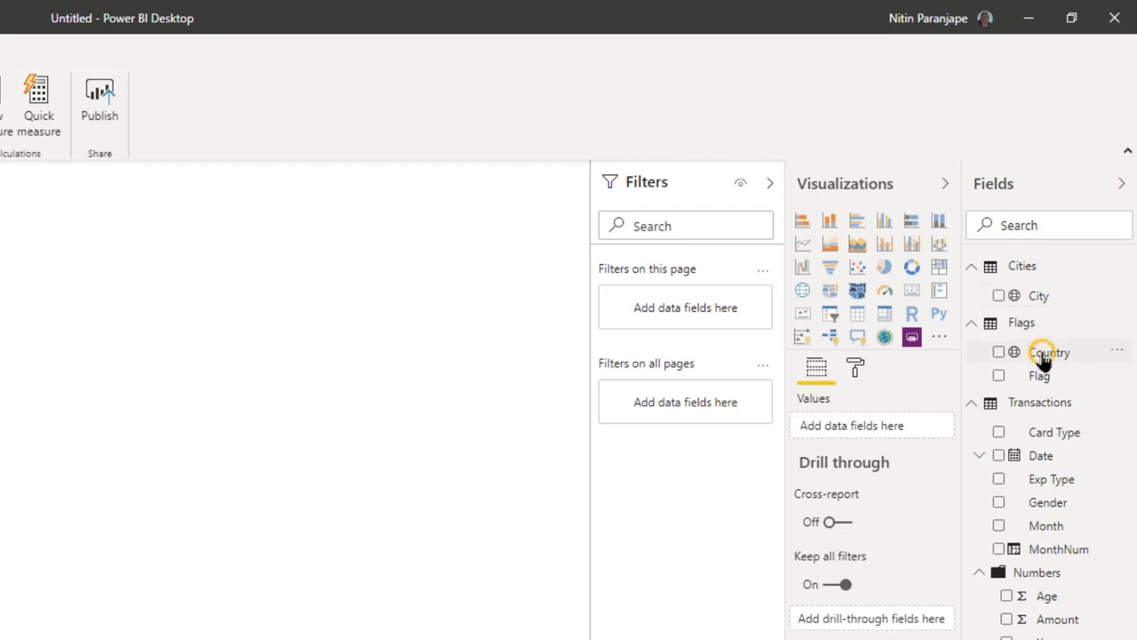
{"action": "left_click_drag", "start_coordinate": [1040, 356], "coordinate": [460, 294]}
Step: Drag Flag onto the canvas as a table that renders flag images
{"action": "left_click_drag", "start_coordinate": [1041, 379], "coordinate": [374, 436]}
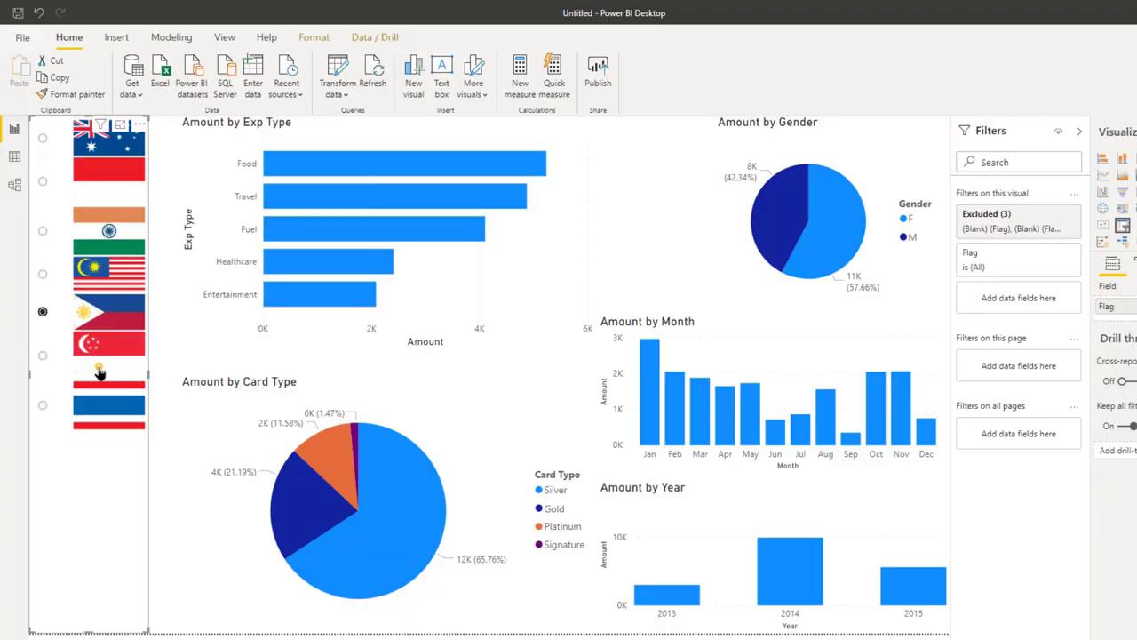
Step: Filter the dashboard's flag slicer to Singapore, then to Thailand
{"action": "left_click", "coordinate": [100, 373]}
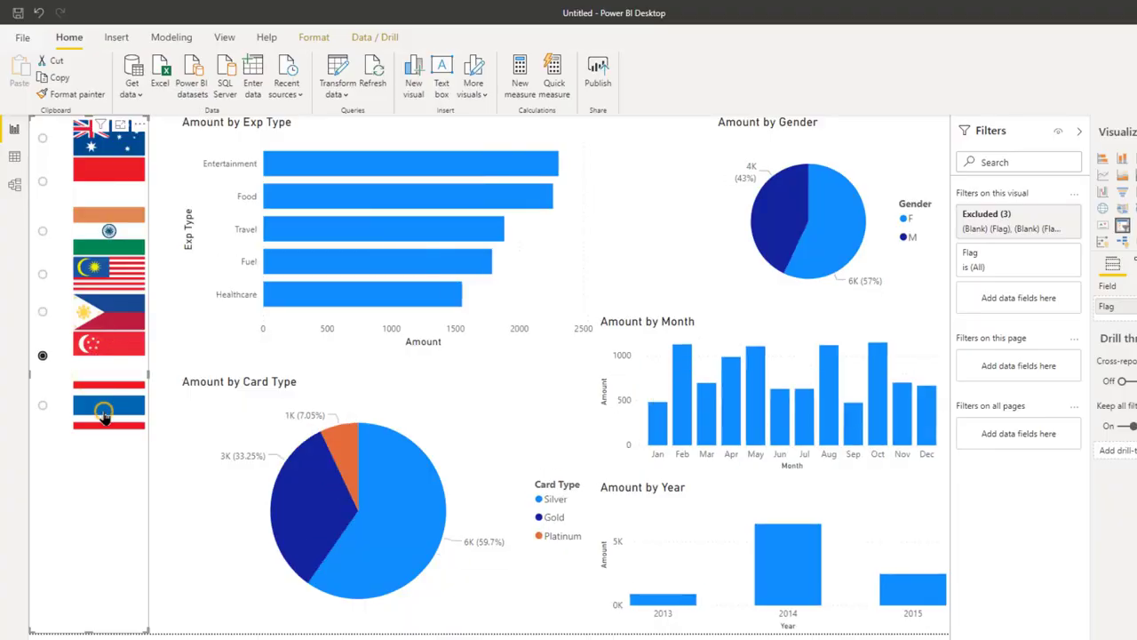
{"action": "left_click", "coordinate": [104, 416]}
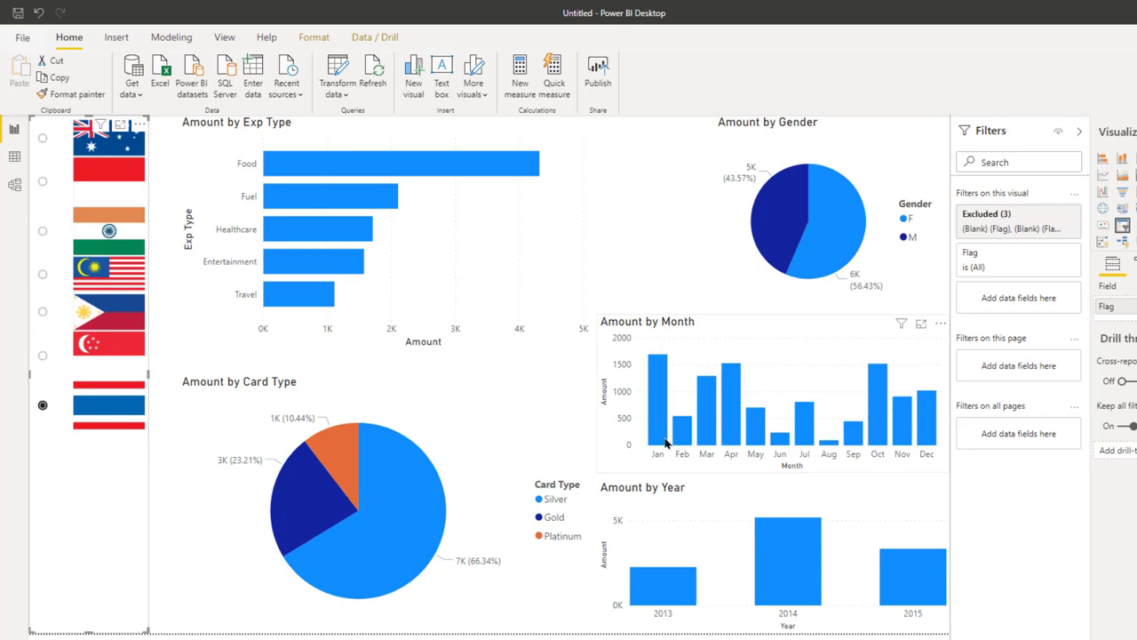